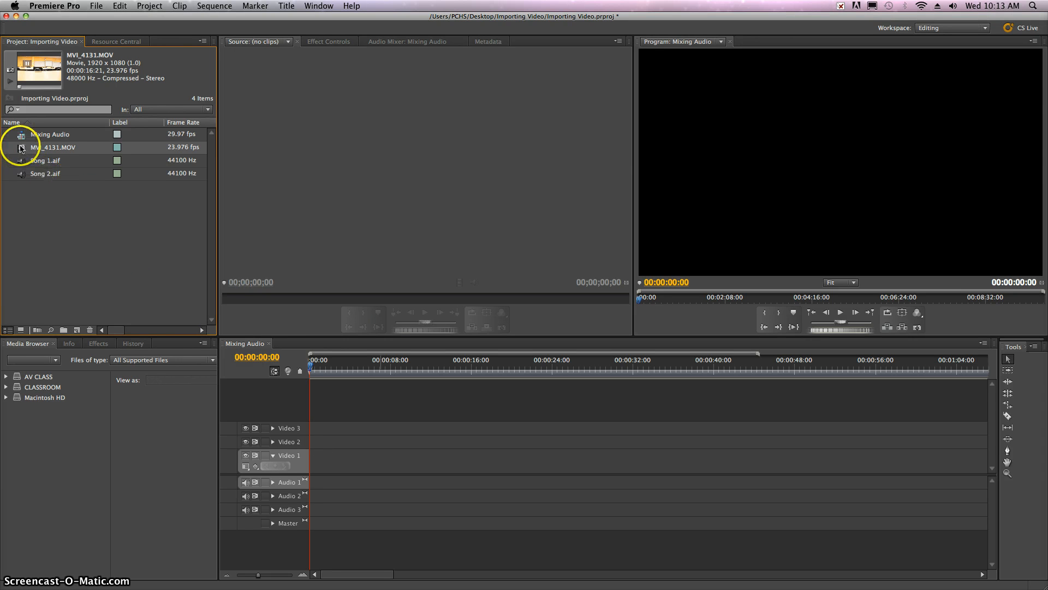
Place MVI_4131.MOV at the start of Video 1 and Song 1.aif on Audio 1 at about 20 seconds
{"action": "left_click_drag", "start_coordinate": [86, 174], "coordinate": [305, 465]}
{"action": "left_click", "coordinate": [113, 235]}
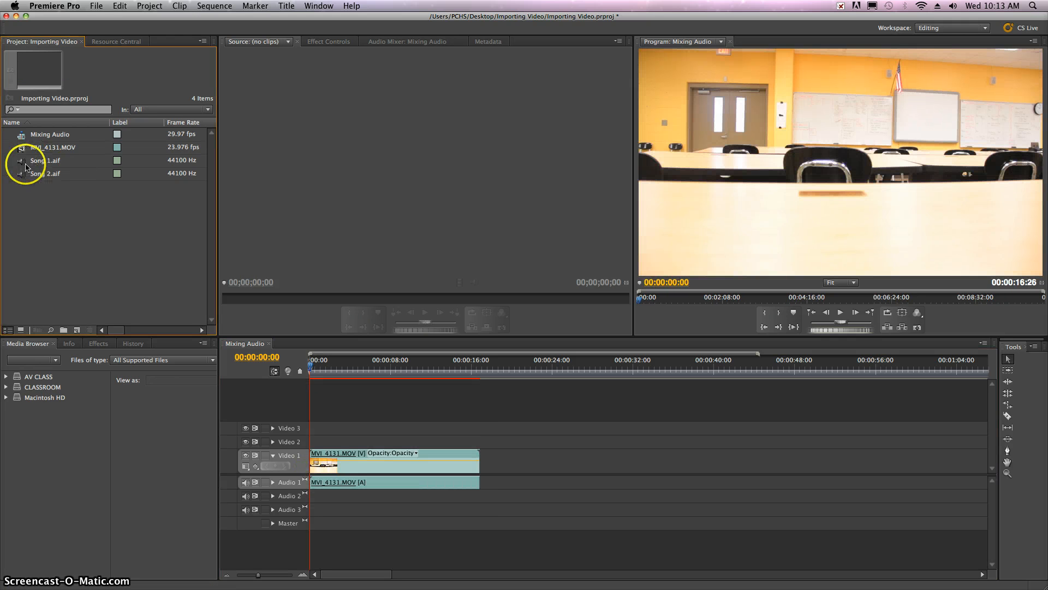
{"action": "left_click", "coordinate": [22, 164]}
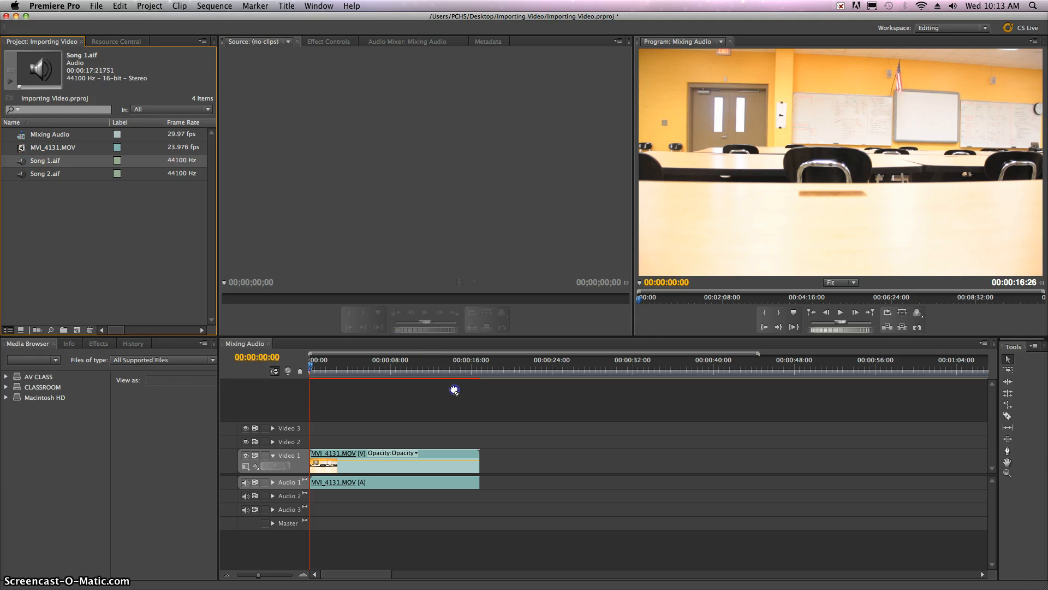
{"action": "left_click_drag", "start_coordinate": [454, 390], "coordinate": [496, 425]}
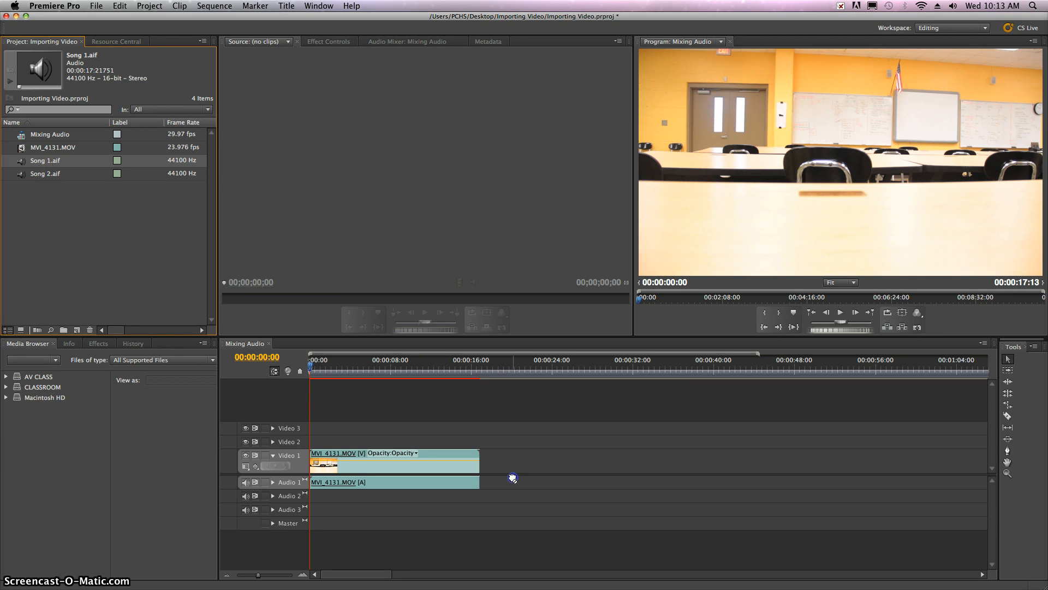
{"action": "left_click_drag", "start_coordinate": [512, 478], "coordinate": [512, 479]}
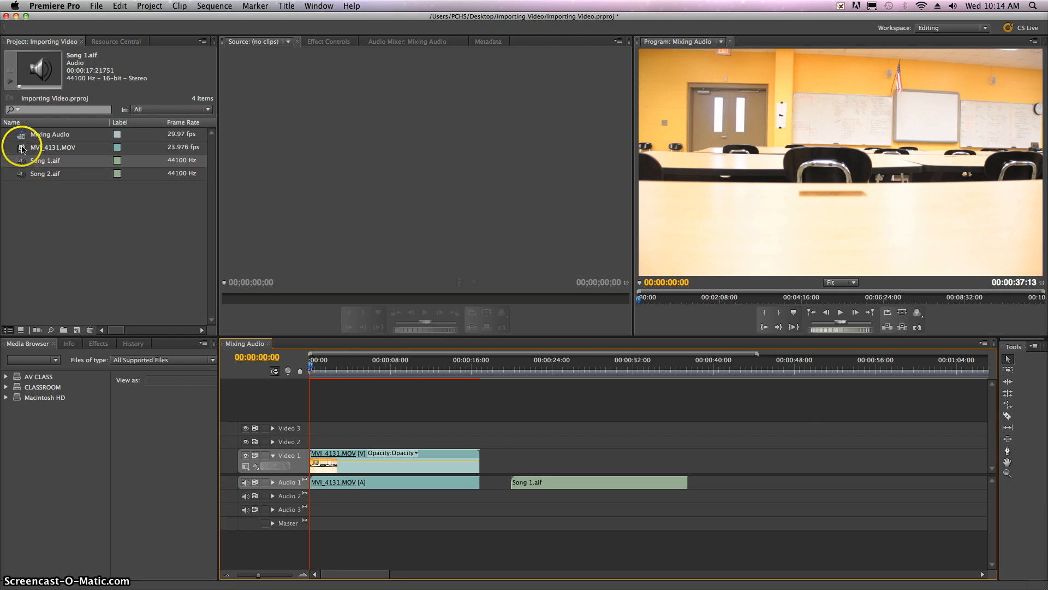
Add MVI_4131.MOV to Video 1 at about 40 seconds with Song 2.aif on Audio 2, and at about 1:16 with Song 1.aif on Audio 2
{"action": "left_click_drag", "start_coordinate": [22, 148], "coordinate": [714, 456]}
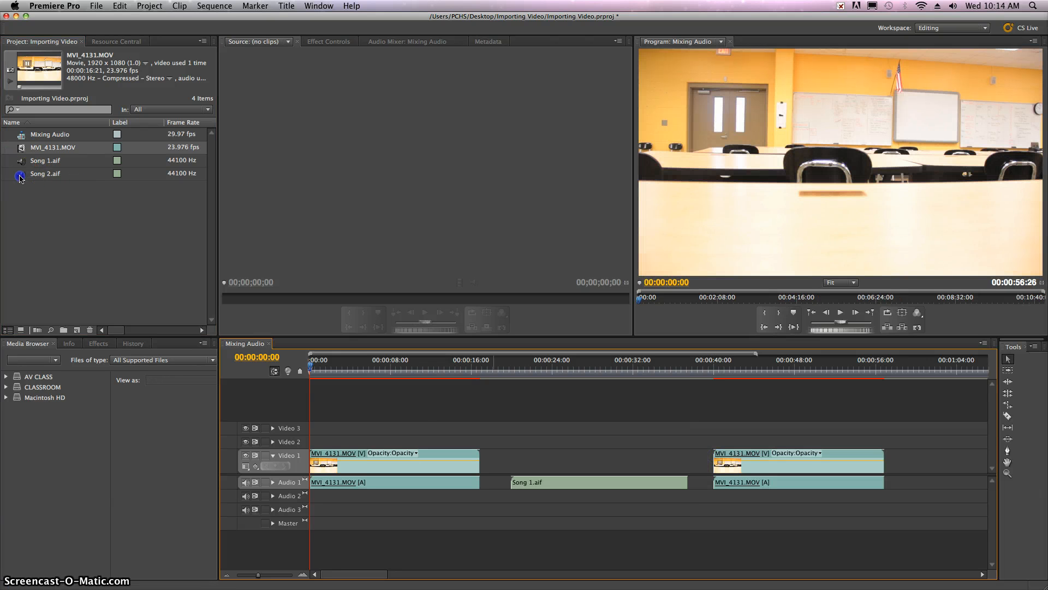
{"action": "left_click_drag", "start_coordinate": [20, 178], "coordinate": [707, 495]}
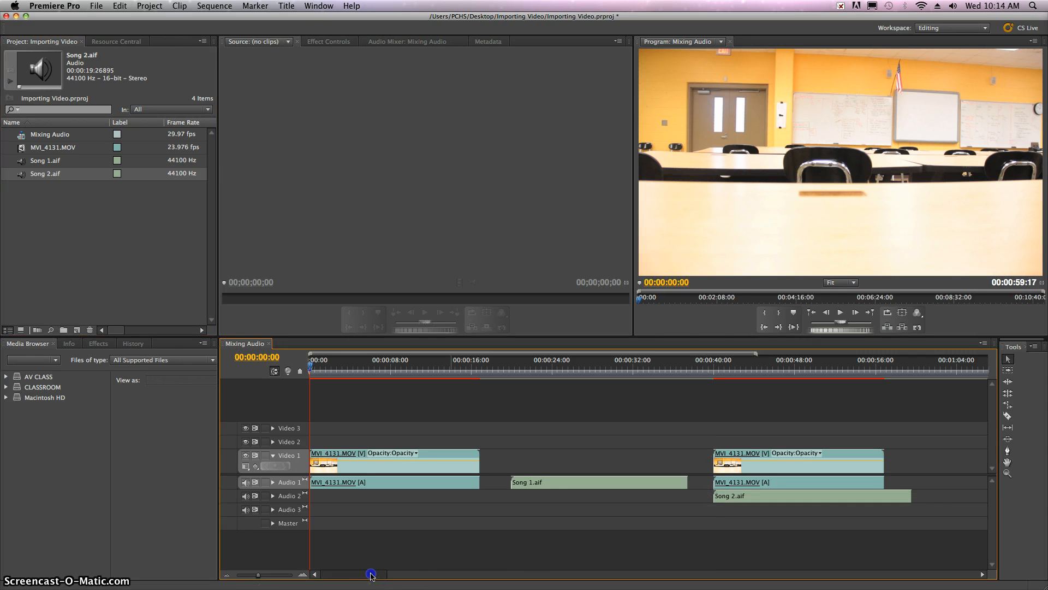
{"action": "left_click_drag", "start_coordinate": [363, 574], "coordinate": [408, 570]}
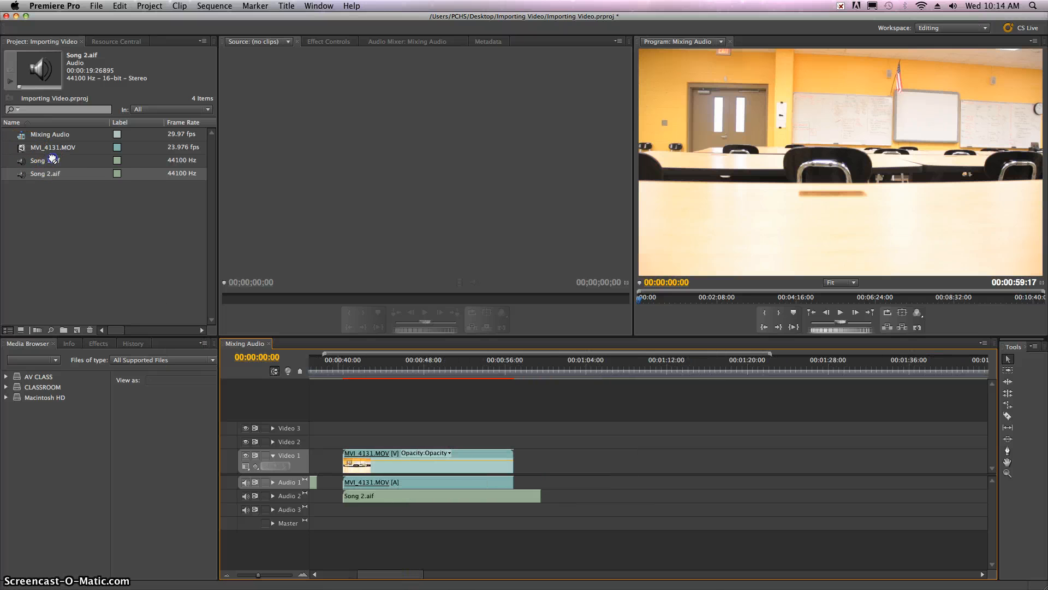
{"action": "left_click_drag", "start_coordinate": [53, 149], "coordinate": [710, 464]}
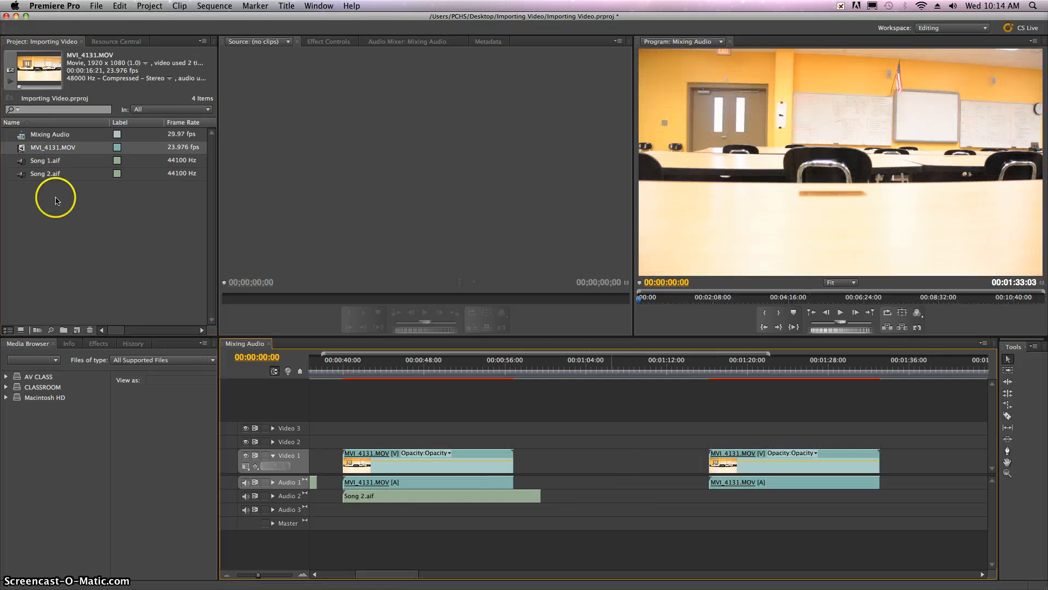
{"action": "left_click_drag", "start_coordinate": [23, 162], "coordinate": [697, 495]}
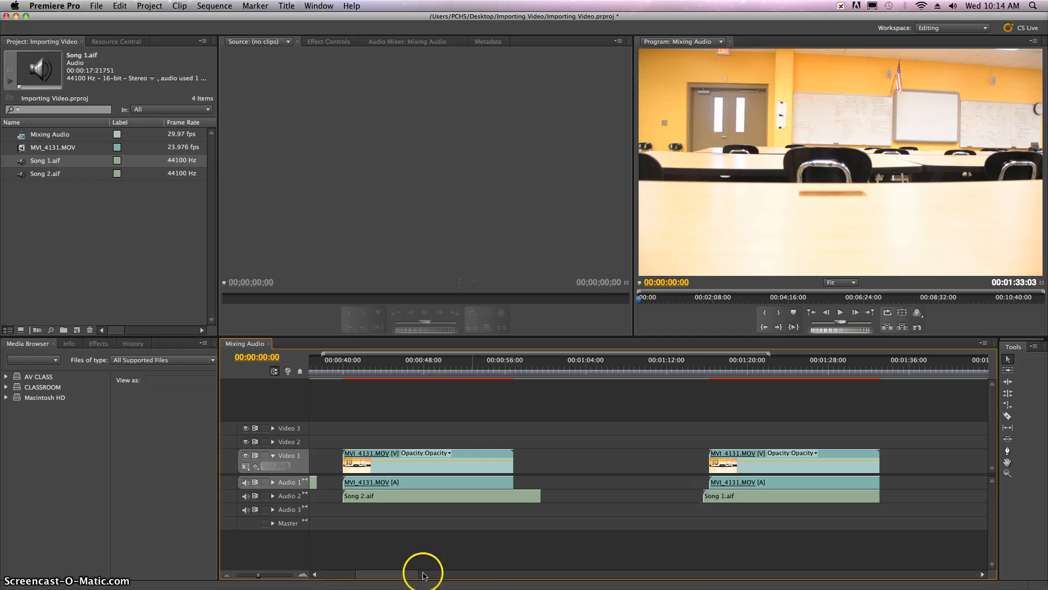
{"action": "left_click_drag", "start_coordinate": [399, 576], "coordinate": [362, 577]}
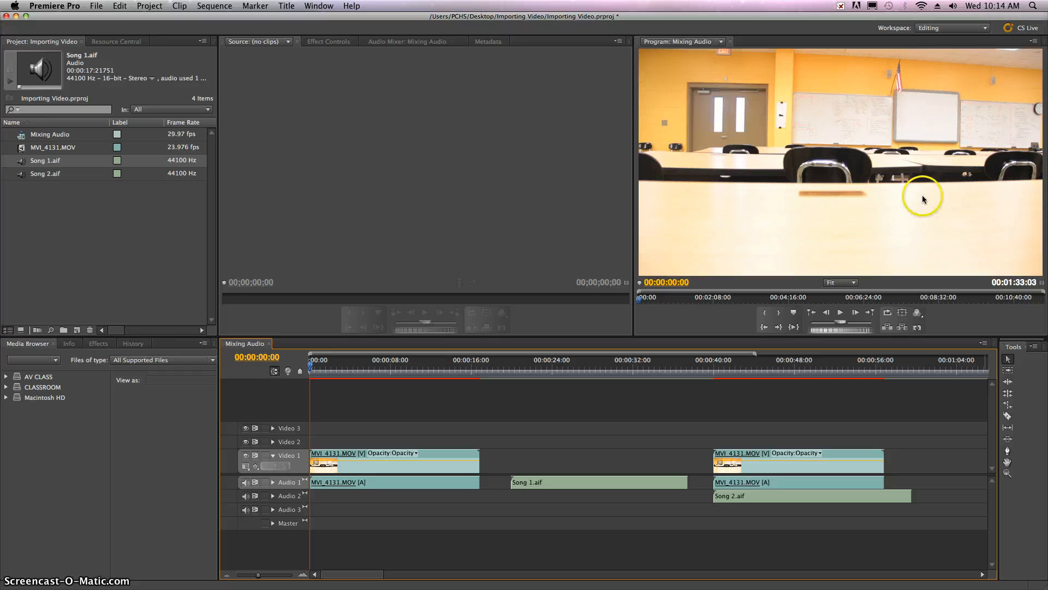
{"action": "left_click", "coordinate": [497, 110]}
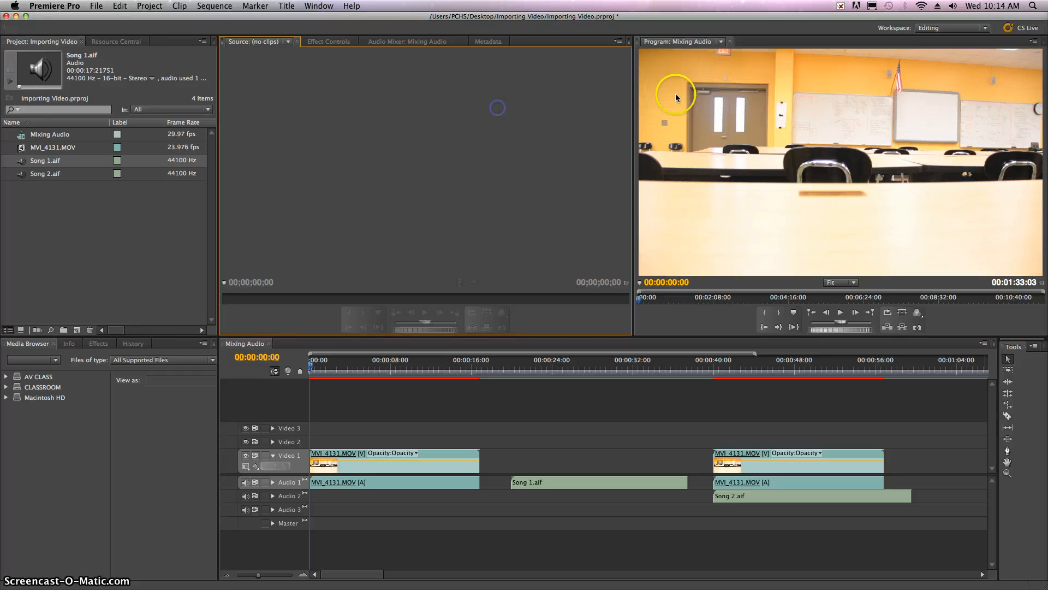
{"action": "left_click", "coordinate": [844, 130]}
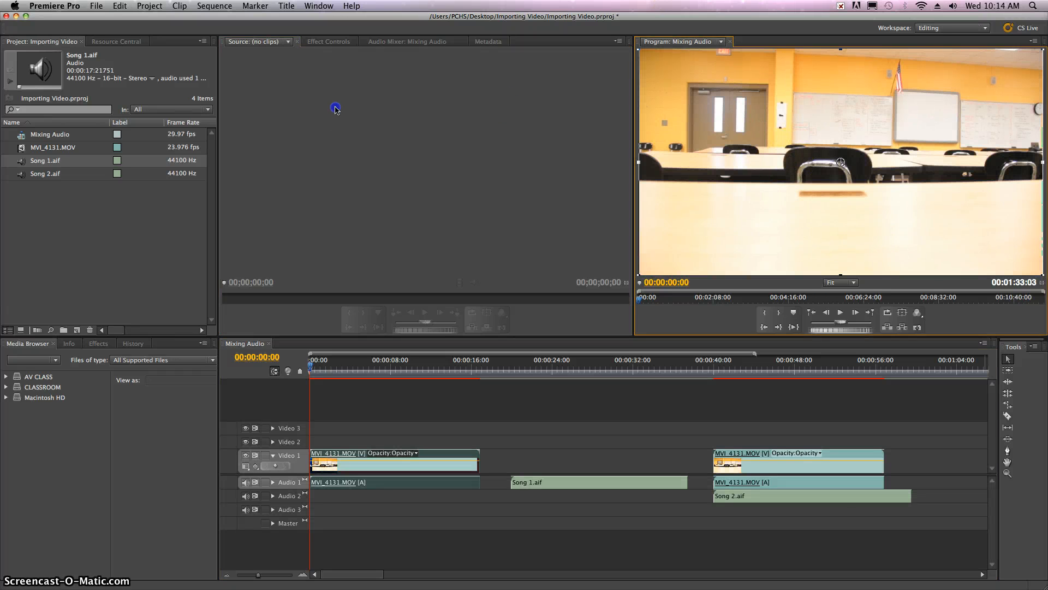
{"action": "left_click", "coordinate": [336, 109]}
{"action": "left_click", "coordinate": [112, 231]}
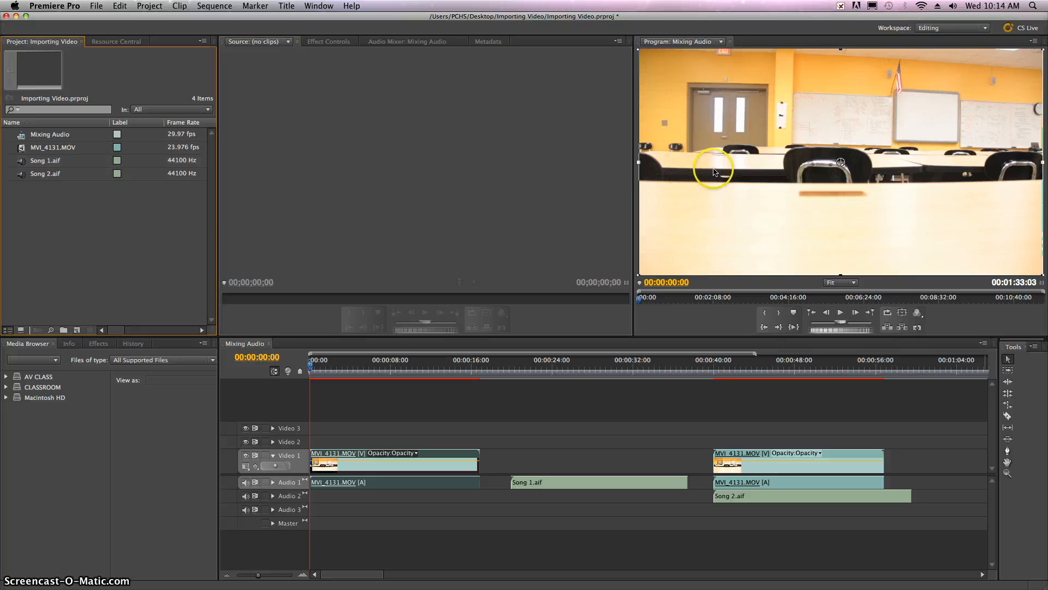
{"action": "left_click", "coordinate": [741, 166]}
{"action": "left_click", "coordinate": [479, 151]}
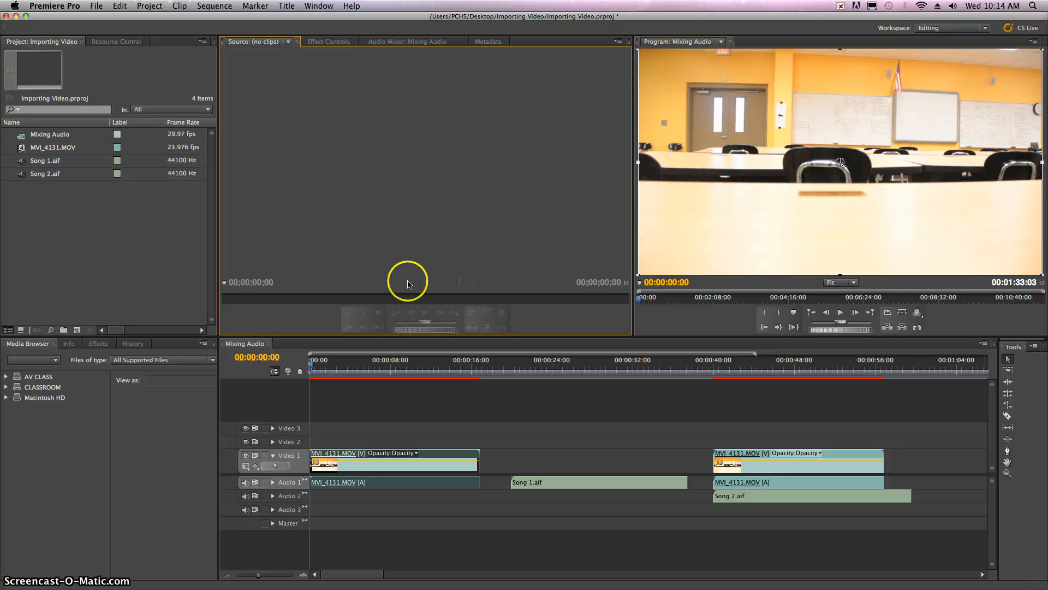
Reset the Editing workspace to its original layout
{"action": "left_click", "coordinate": [316, 6]}
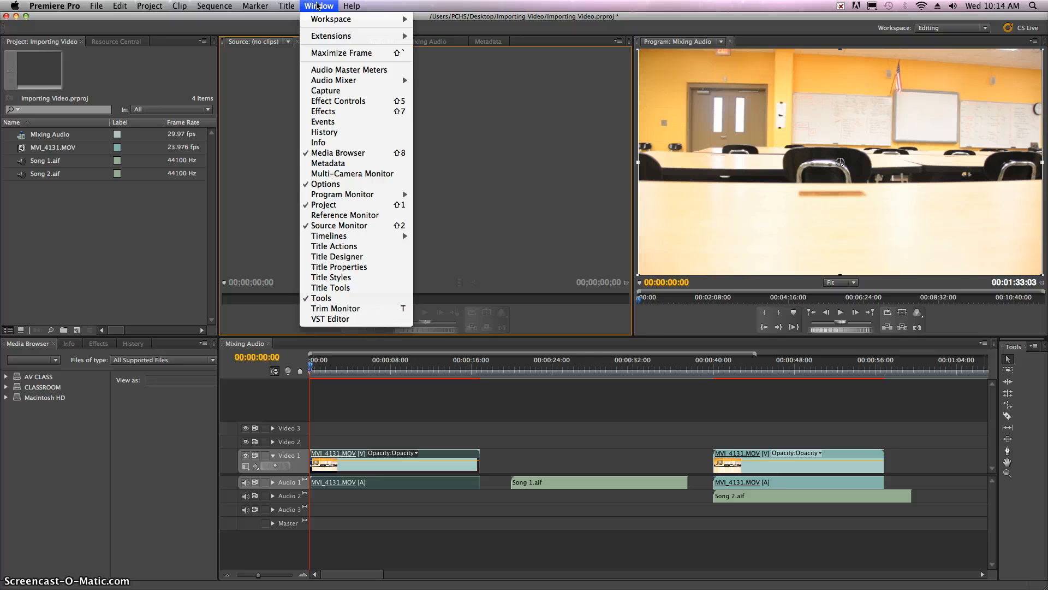
{"action": "left_click", "coordinate": [332, 21]}
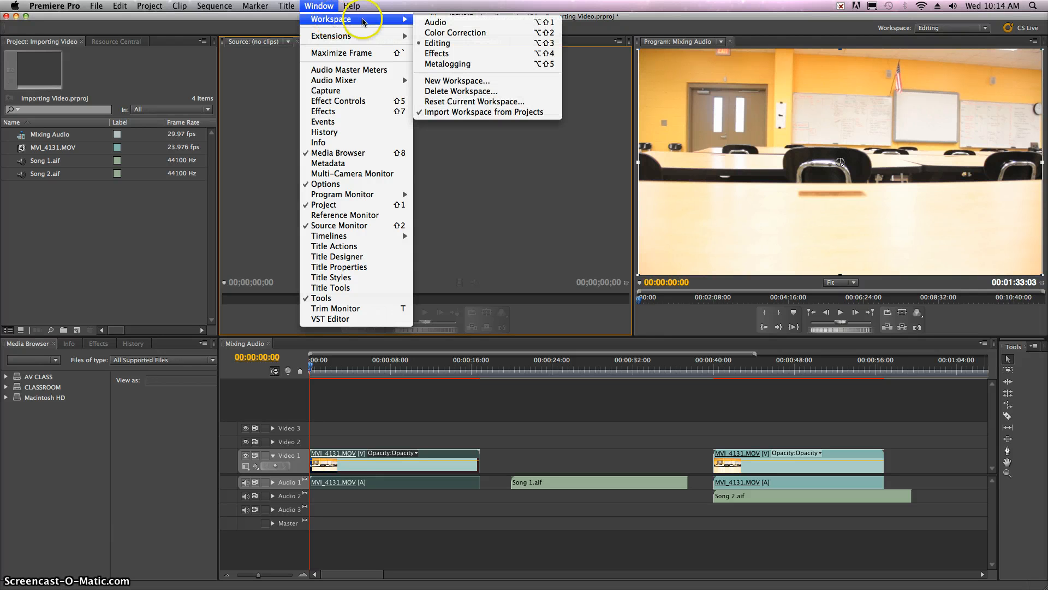
{"action": "left_click", "coordinate": [480, 102]}
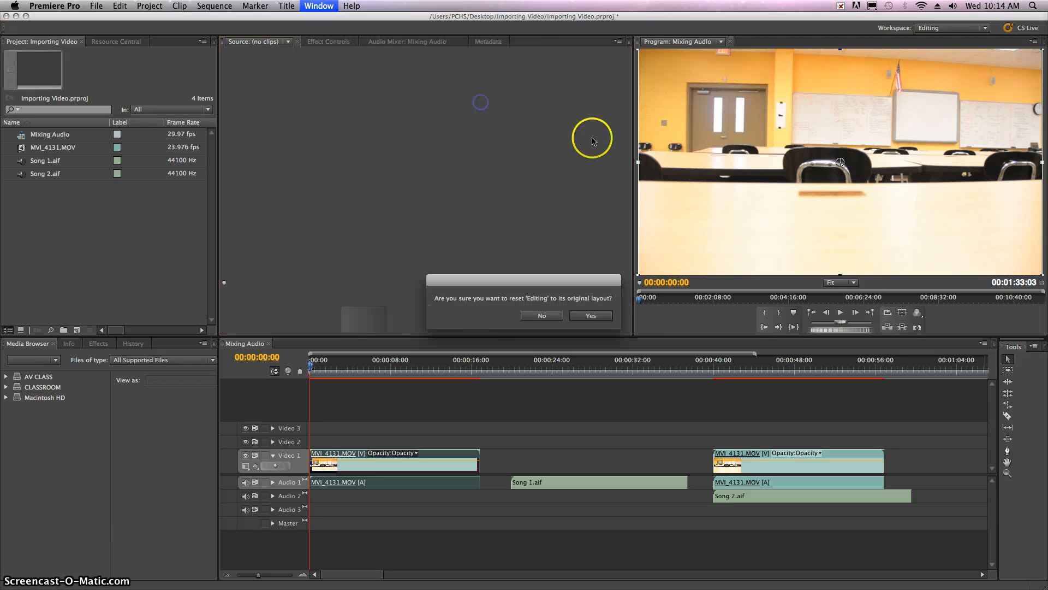
{"action": "left_click", "coordinate": [597, 311]}
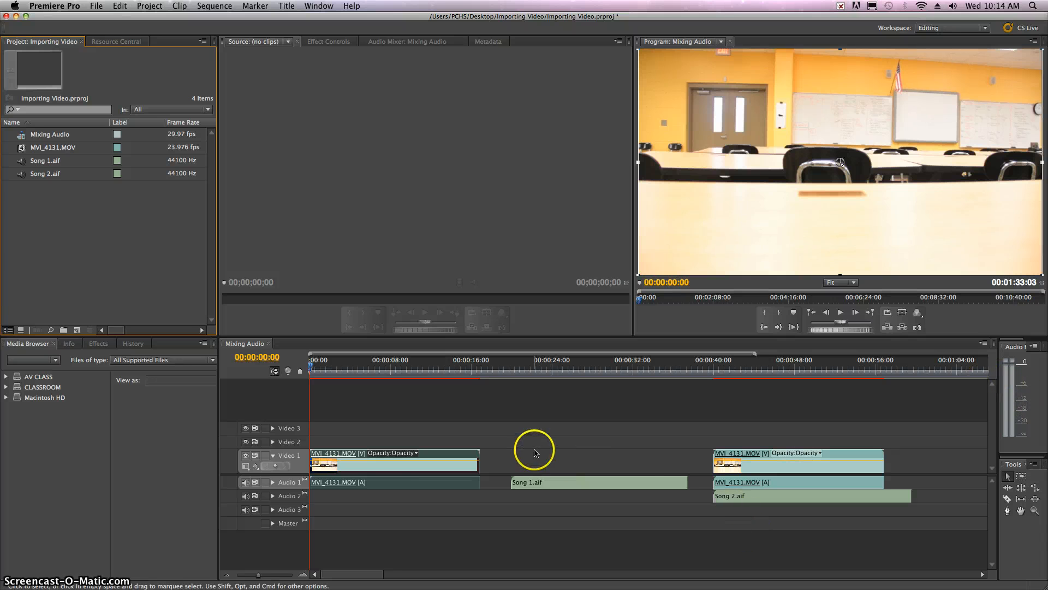
Expand the Audio 1 and Audio 2 tracks and increase their heights to show larger waveforms and volume lines
{"action": "left_click", "coordinate": [631, 508]}
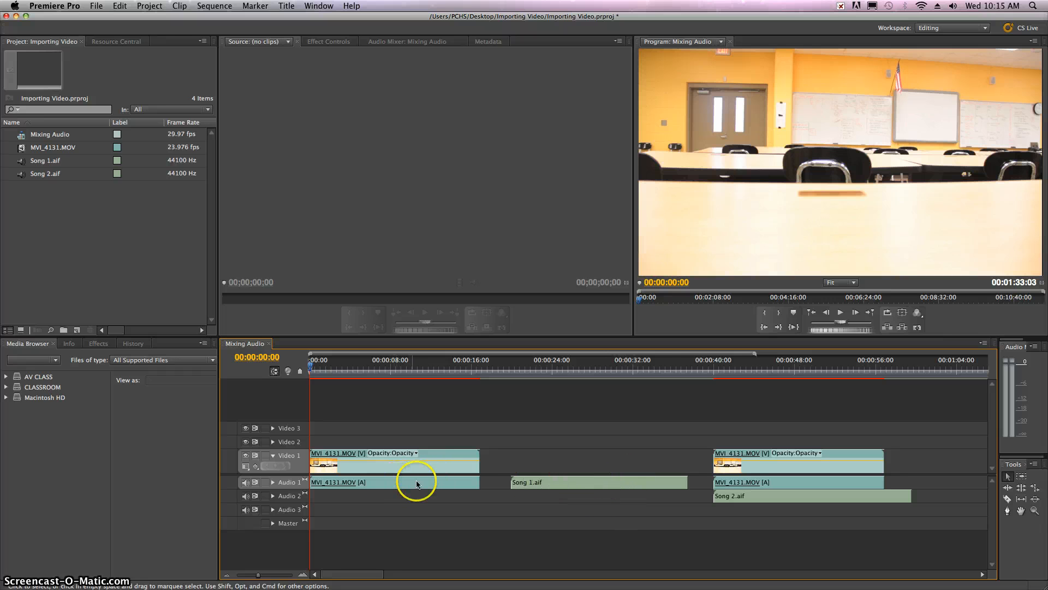
{"action": "left_click", "coordinate": [273, 482]}
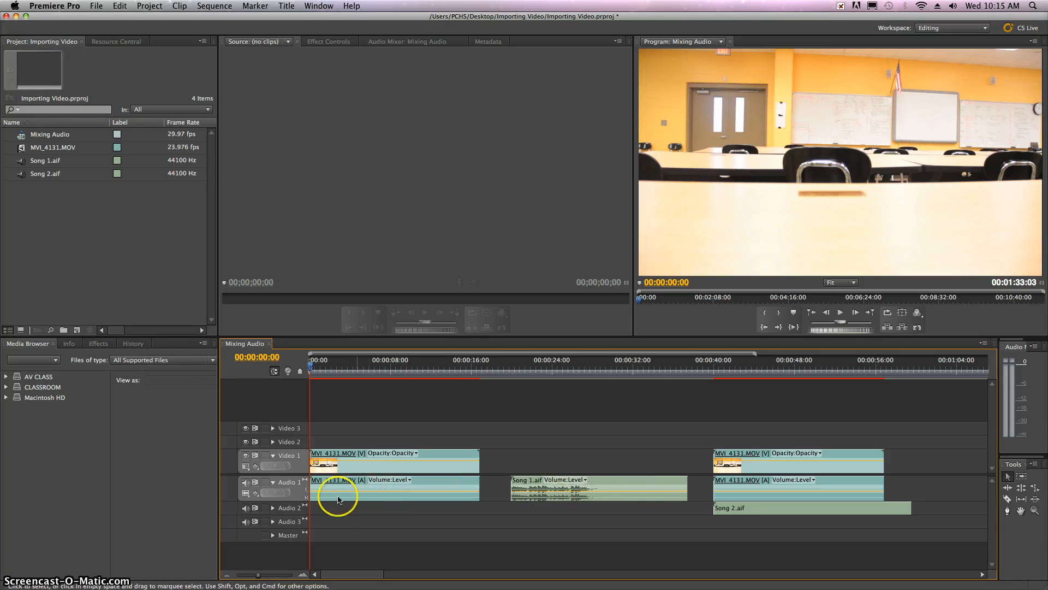
{"action": "left_click", "coordinate": [273, 508]}
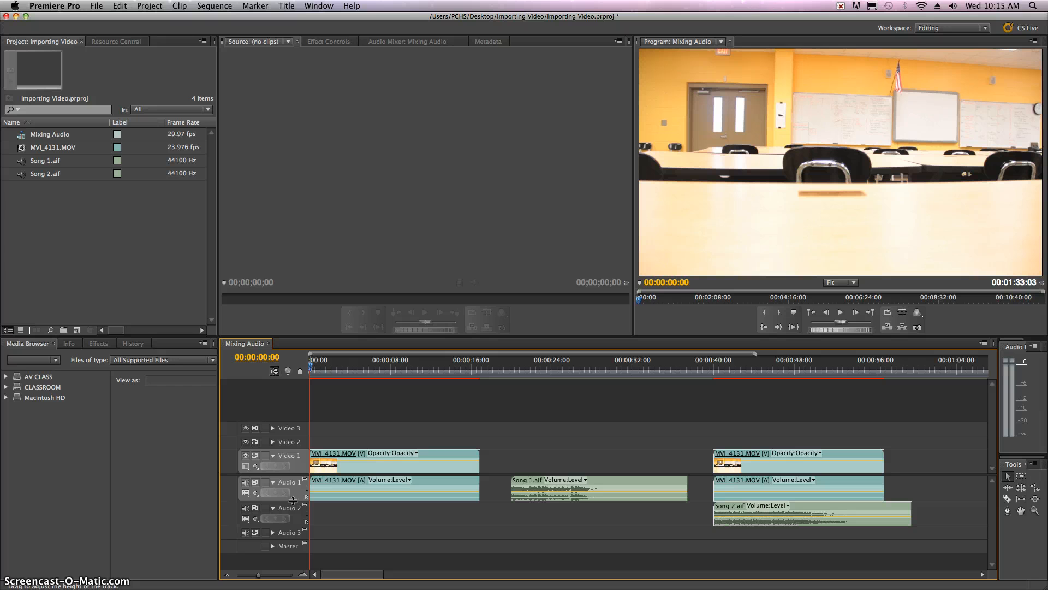
{"action": "left_click_drag", "start_coordinate": [294, 500], "coordinate": [294, 514]}
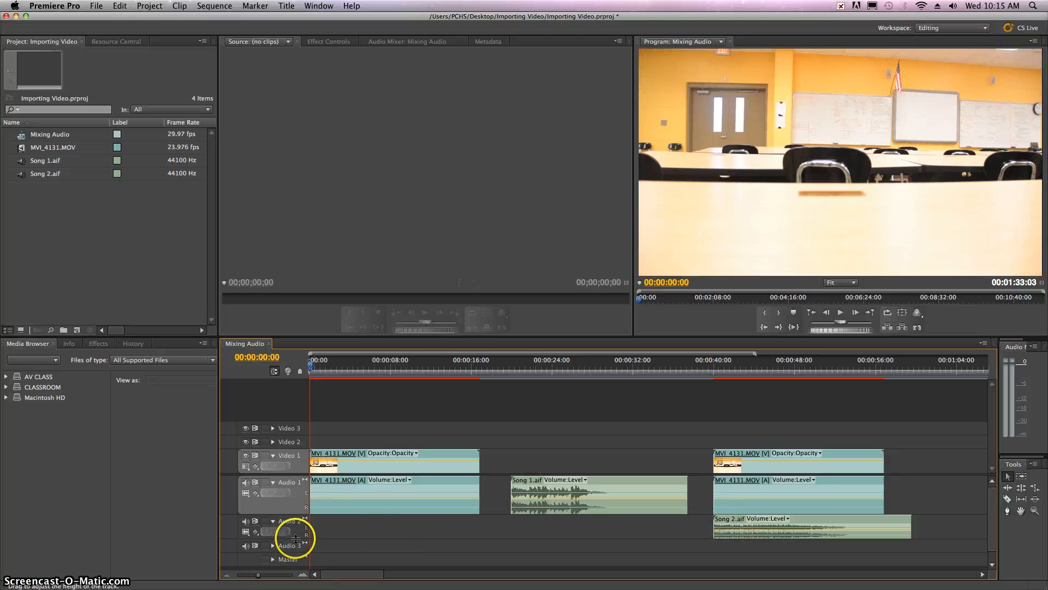
{"action": "left_click_drag", "start_coordinate": [295, 539], "coordinate": [292, 553]}
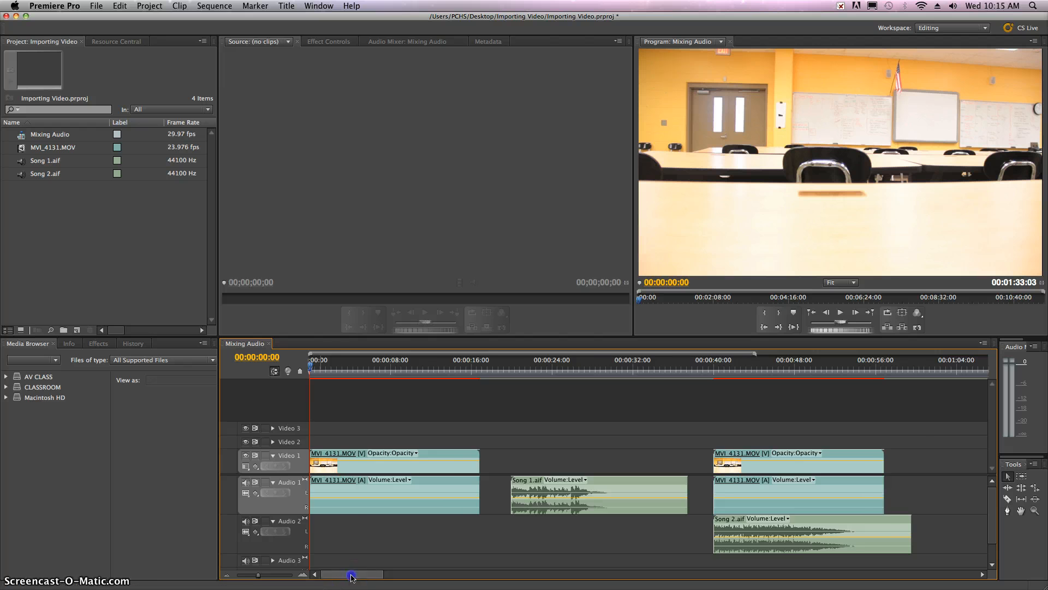
Scrub through the first MVI_4131.MOV clip and play it from the start to check its audio level
{"action": "mouse_move", "coordinate": [351, 577]}
{"action": "left_mouse_down"}
{"action": "mouse_move", "coordinate": [378, 579]}
{"action": "mouse_move", "coordinate": [341, 579]}
{"action": "left_mouse_up"}
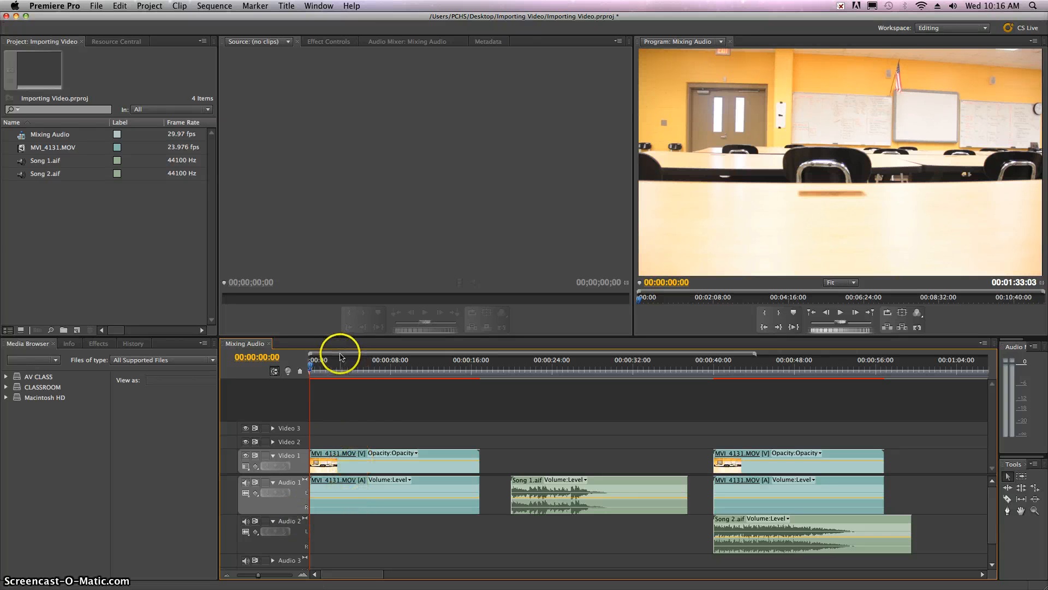
{"action": "left_click_drag", "start_coordinate": [339, 362], "coordinate": [450, 372]}
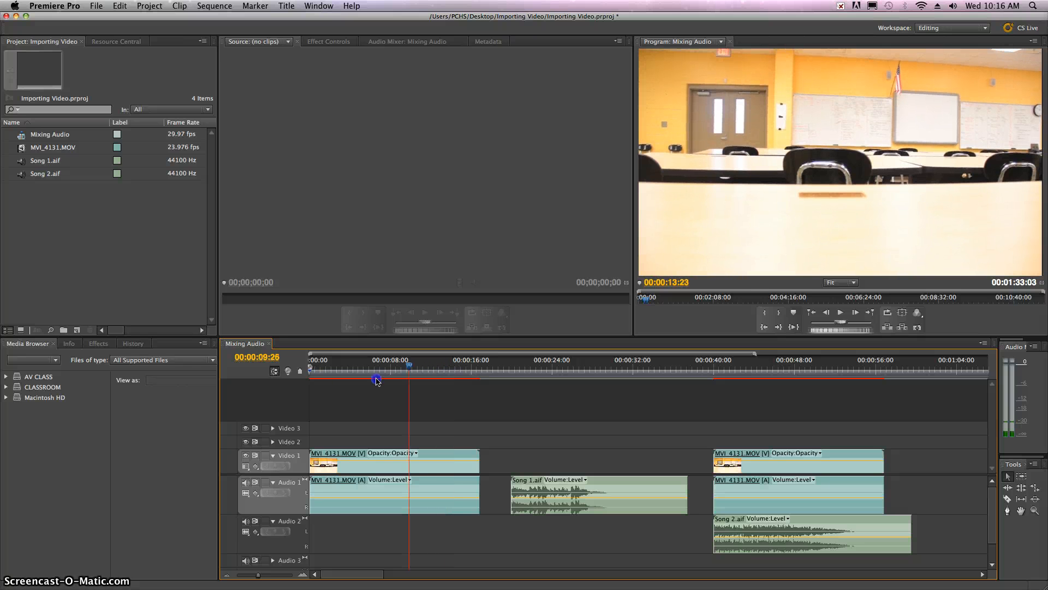
{"action": "left_click_drag", "start_coordinate": [377, 381], "coordinate": [309, 380]}
{"action": "key", "text": "space"}
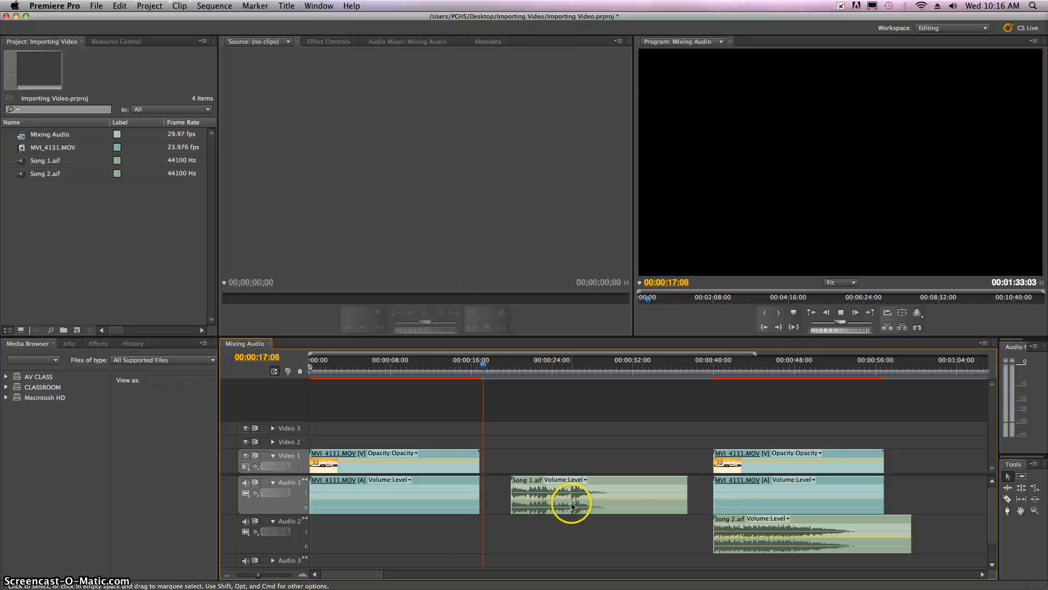
{"action": "left_click", "coordinate": [331, 369]}
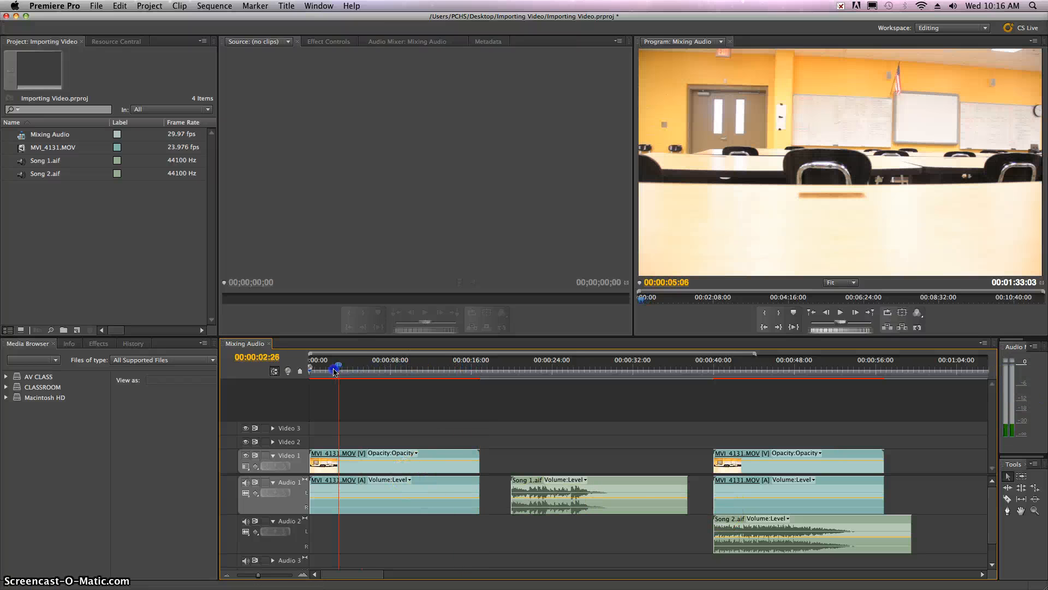
Raise the volume line of the first MVI_4131.MOV clip's audio and play it back from about 2 seconds
{"action": "left_click", "coordinate": [393, 479]}
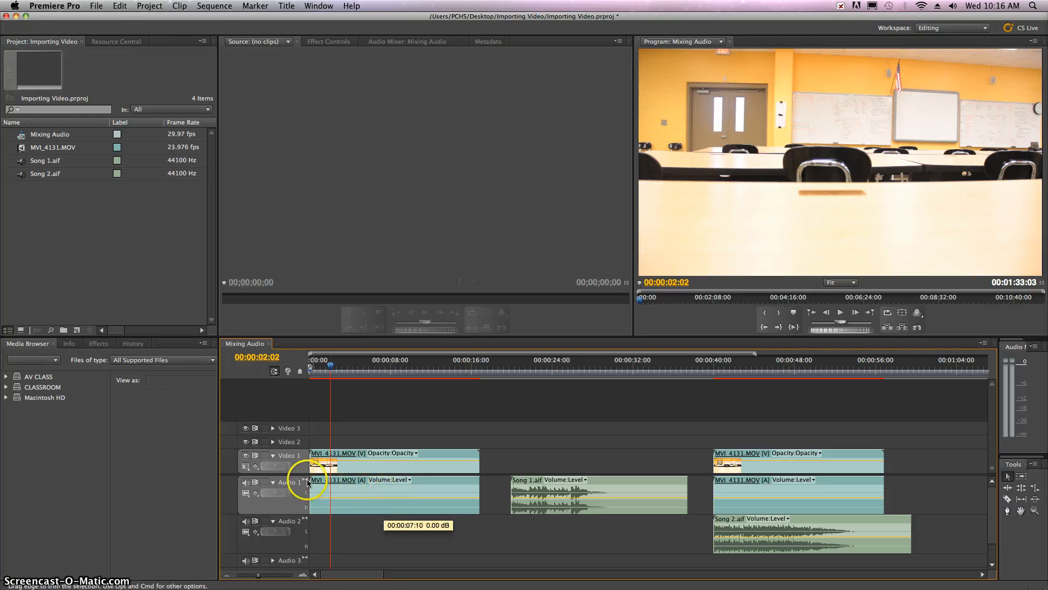
{"action": "left_click_drag", "start_coordinate": [368, 498], "coordinate": [371, 498]}
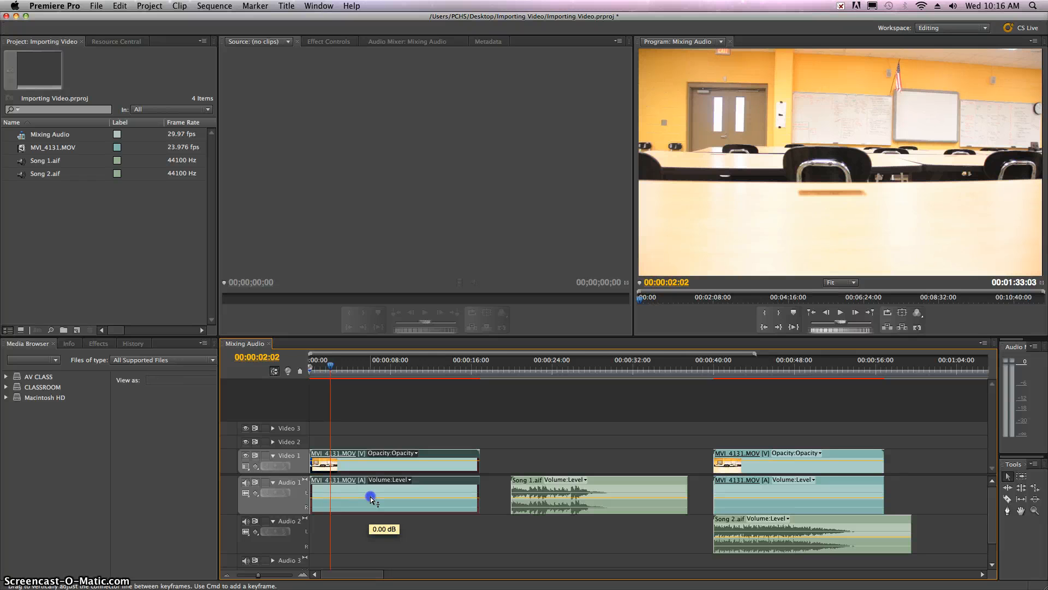
{"action": "left_click_drag", "start_coordinate": [371, 499], "coordinate": [370, 498]}
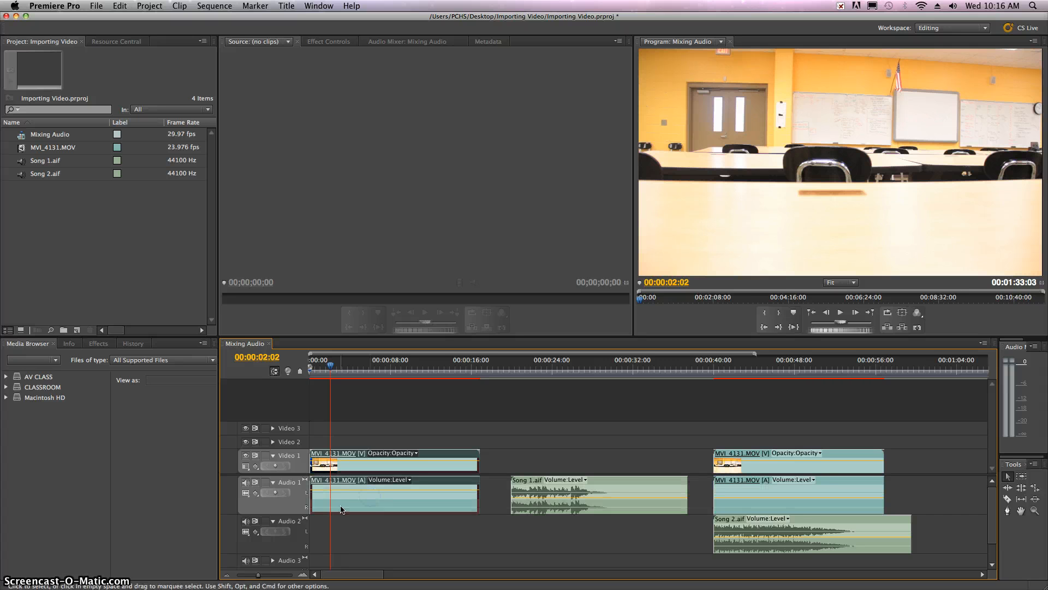
{"action": "left_click", "coordinate": [344, 500]}
{"action": "mouse_move", "coordinate": [339, 370]}
{"action": "left_mouse_down"}
{"action": "mouse_move", "coordinate": [354, 369]}
{"action": "mouse_move", "coordinate": [331, 370]}
{"action": "left_mouse_up"}
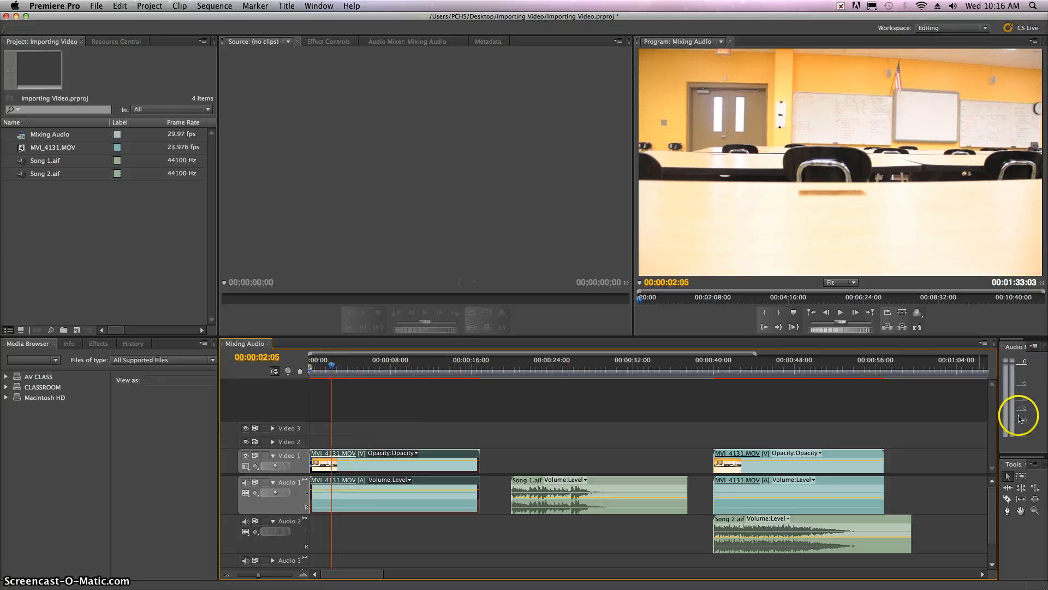
{"action": "key", "text": "space"}
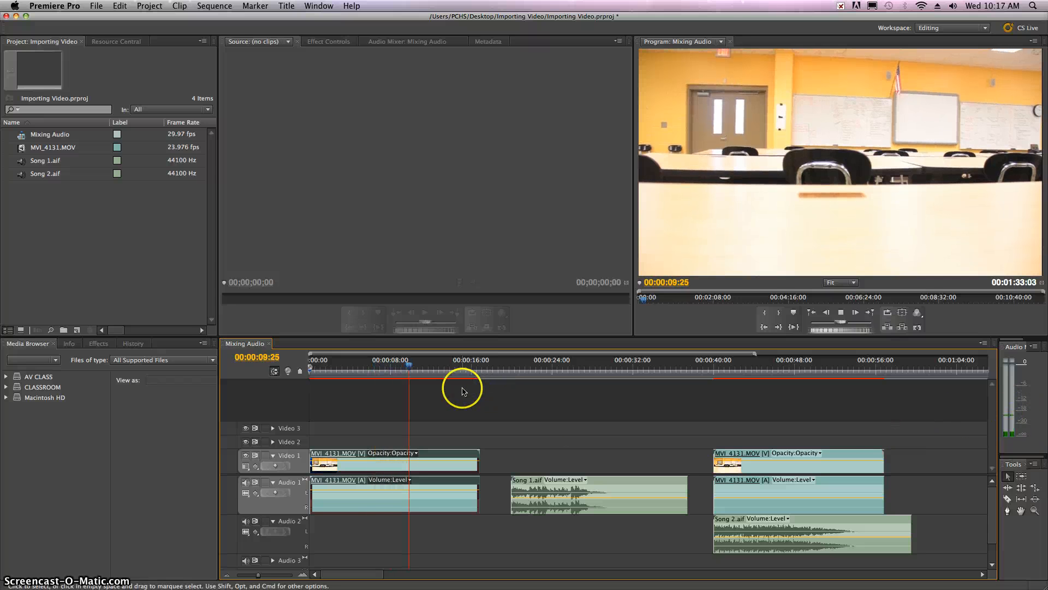
{"action": "key", "text": "space"}
Nudge the first clip's volume line slightly higher and check the level by playing from about 4 seconds
{"action": "left_click_drag", "start_coordinate": [384, 487], "coordinate": [386, 486]}
{"action": "left_click", "coordinate": [355, 365]}
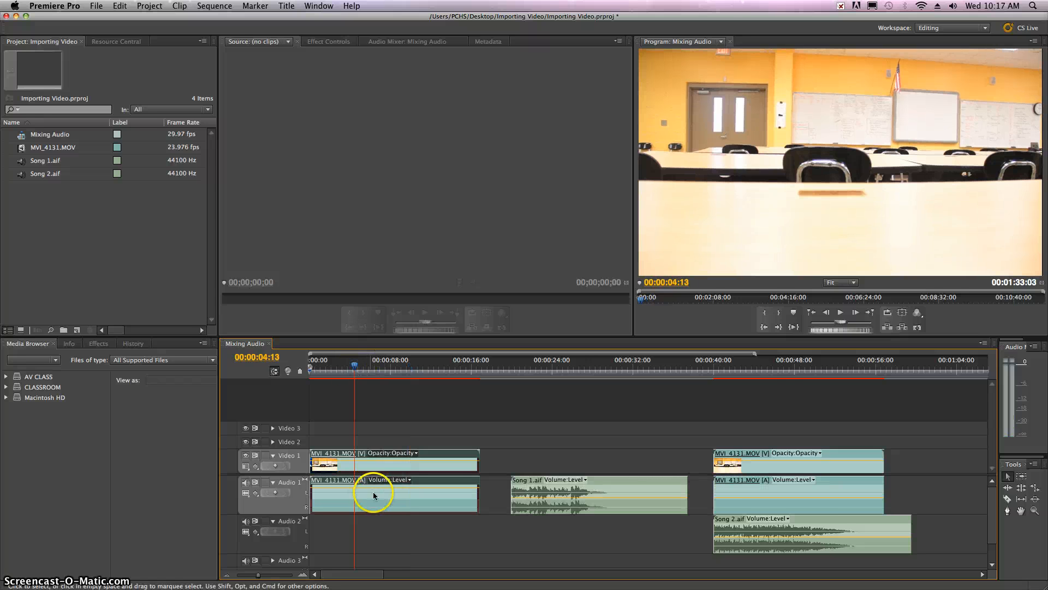
{"action": "left_click", "coordinate": [841, 313]}
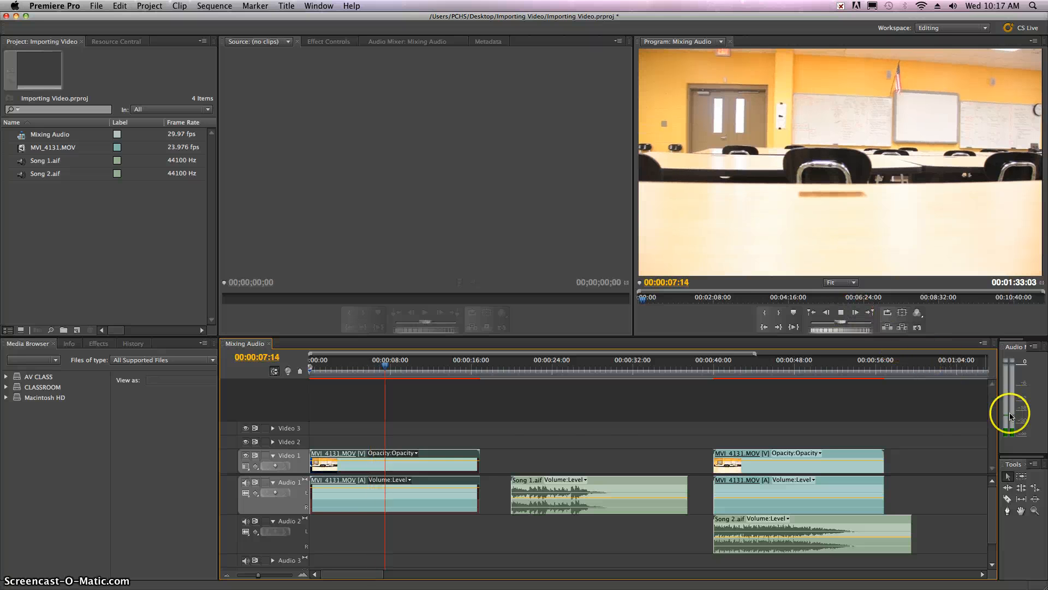
{"action": "key", "text": "space"}
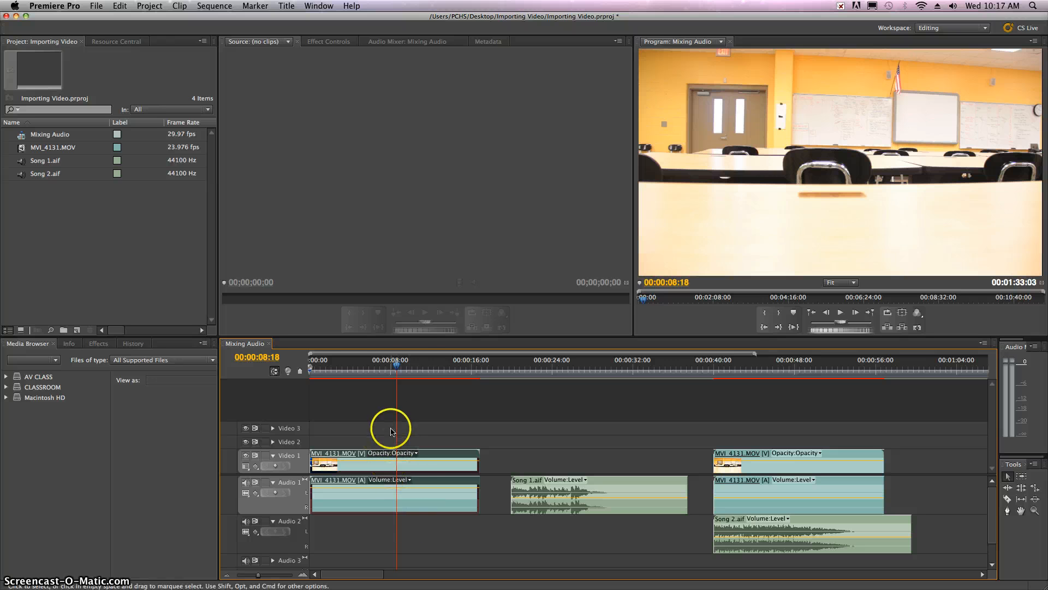
Fine-tune the volume line of the first MVI_4131.MOV clip and check its level by playing from about 5 seconds
{"action": "left_click_drag", "start_coordinate": [397, 369], "coordinate": [388, 369]}
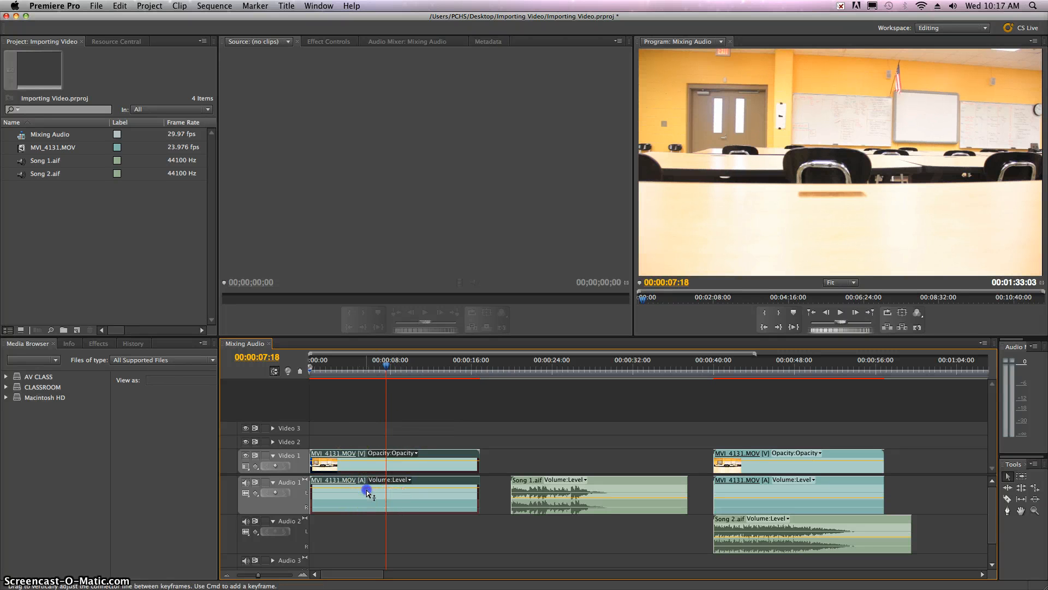
{"action": "left_click_drag", "start_coordinate": [365, 490], "coordinate": [366, 490]}
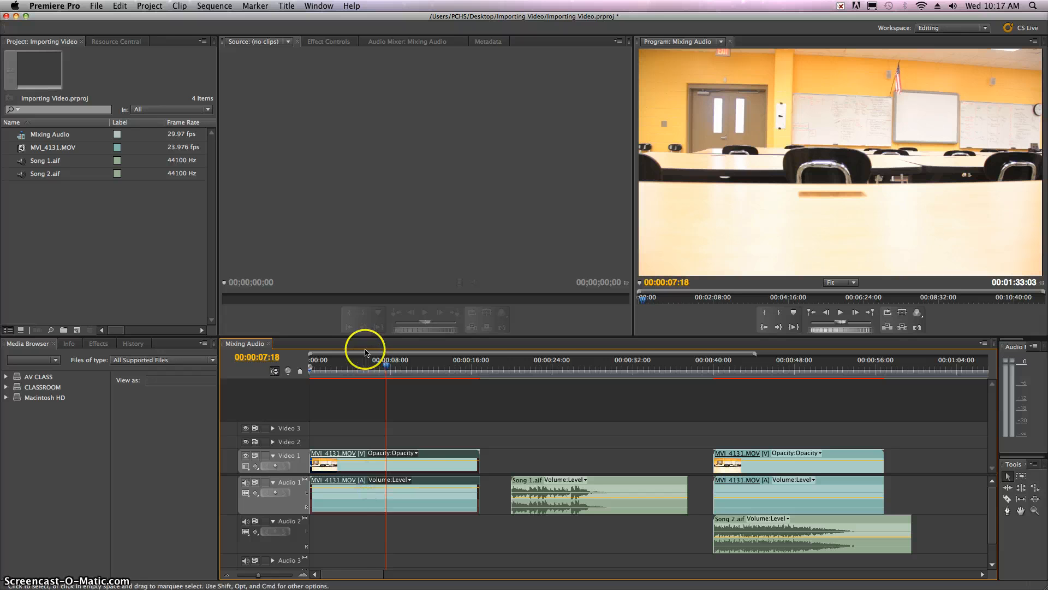
{"action": "left_click", "coordinate": [364, 365]}
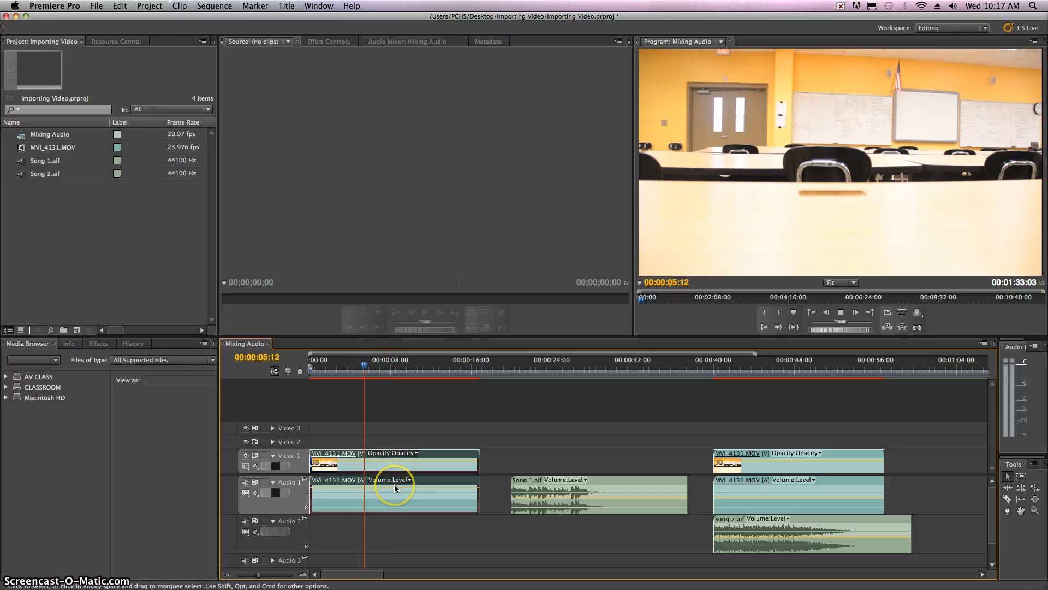
{"action": "key", "text": "space"}
{"action": "key", "text": "space"}
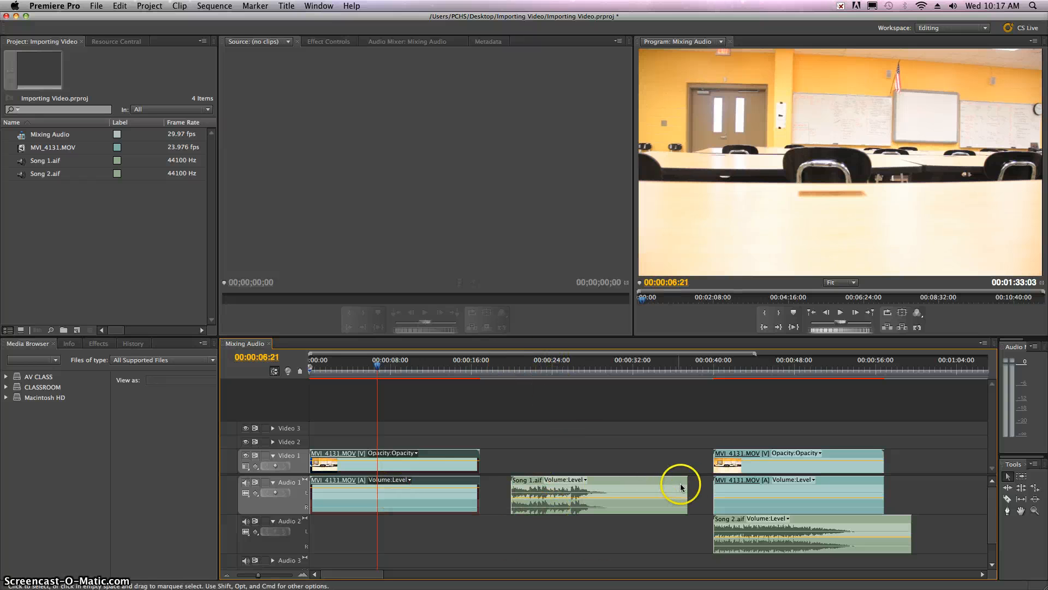
Trim the end of the first Song 1.aif clip to about 29 seconds and play it to check its audio level
{"action": "left_click_drag", "start_coordinate": [686, 487], "coordinate": [605, 484]}
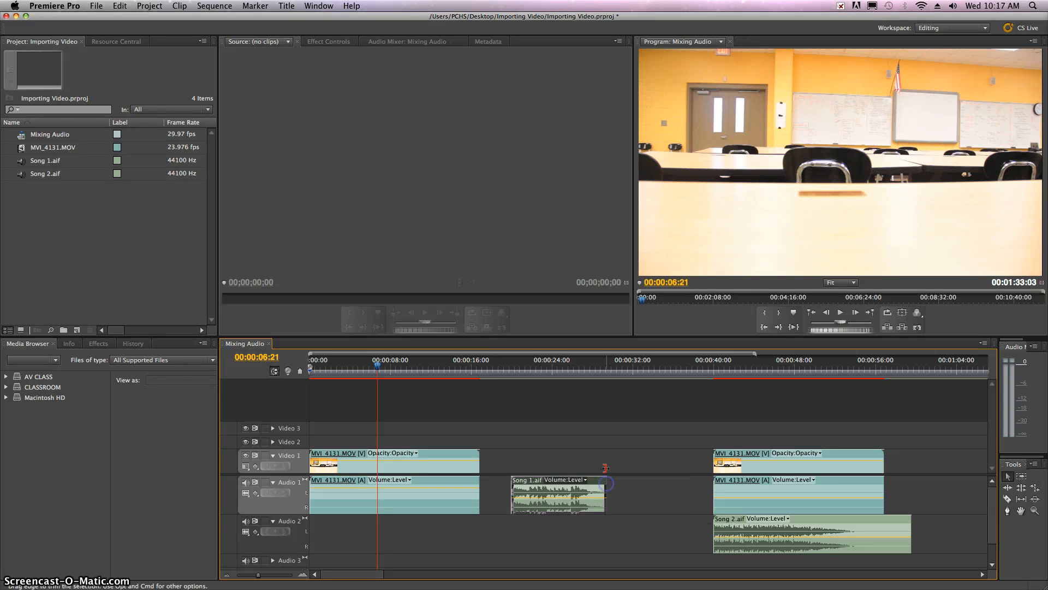
{"action": "left_click_drag", "start_coordinate": [519, 363], "coordinate": [508, 363]}
{"action": "key", "text": "space"}
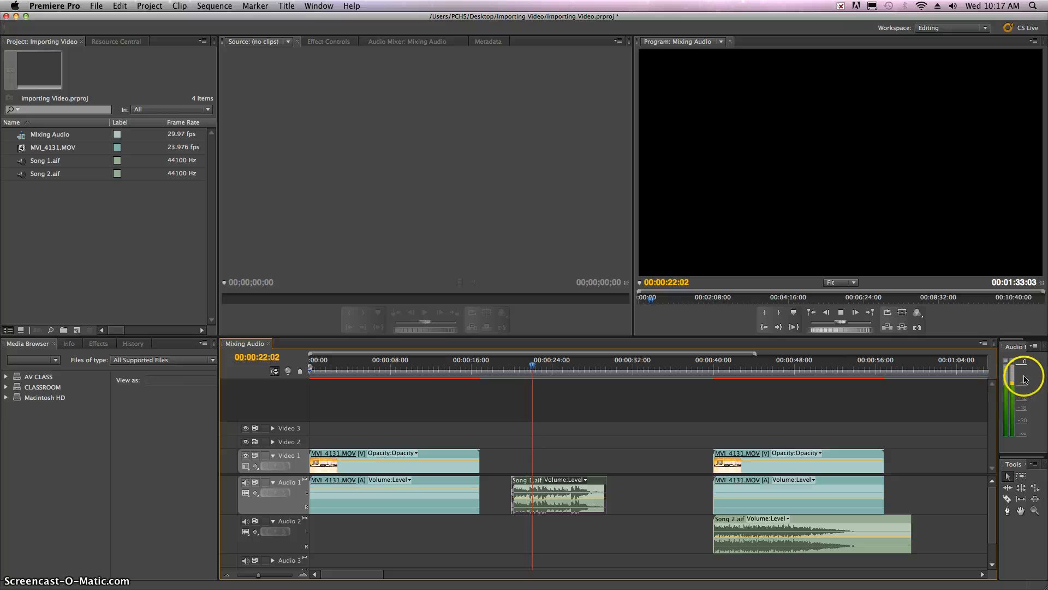
{"action": "key", "text": "space"}
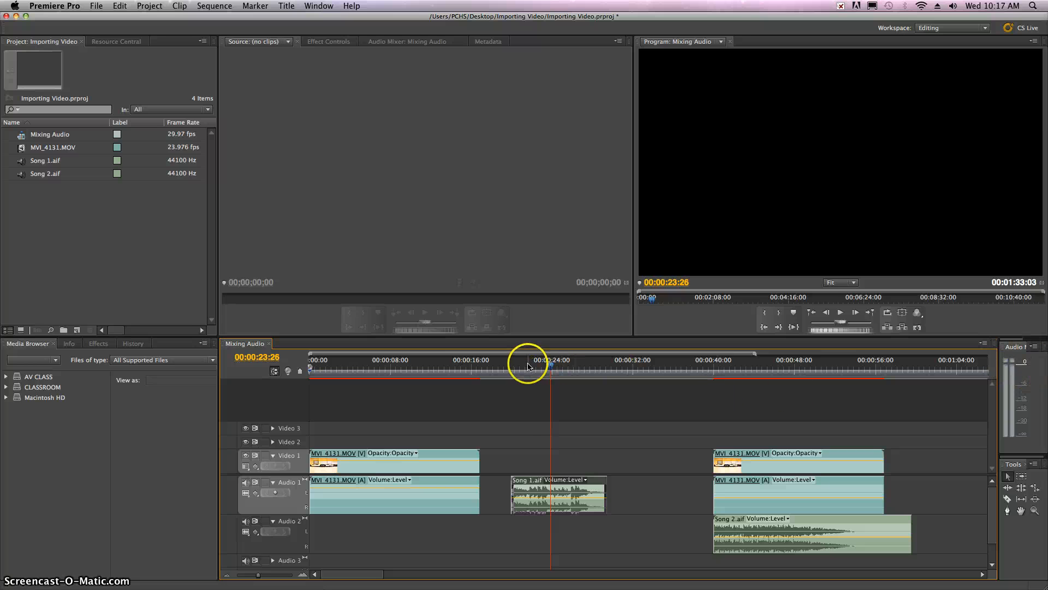
{"action": "key", "text": "space"}
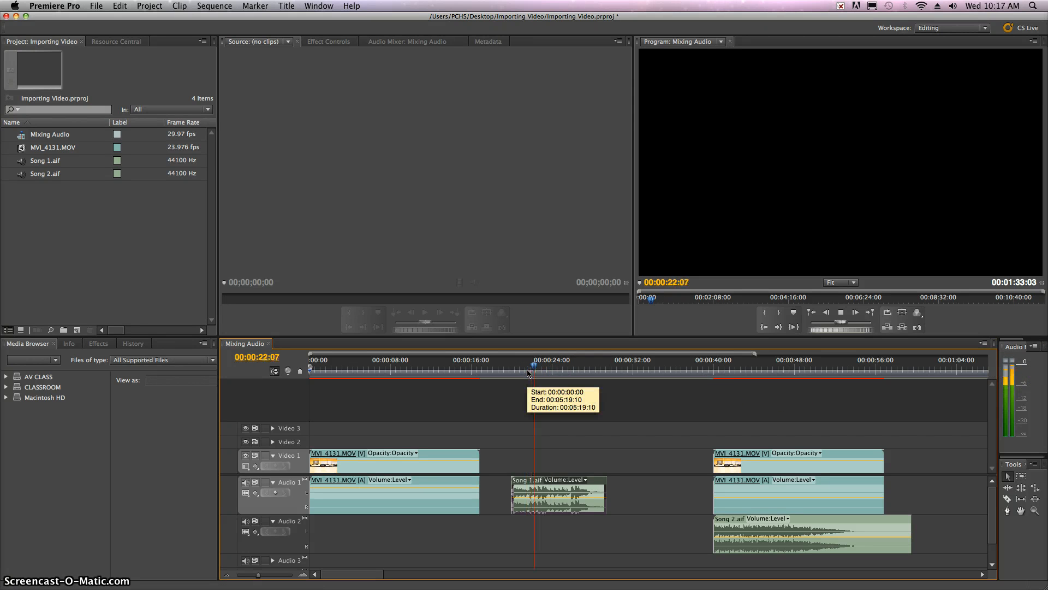
{"action": "key", "text": "space"}
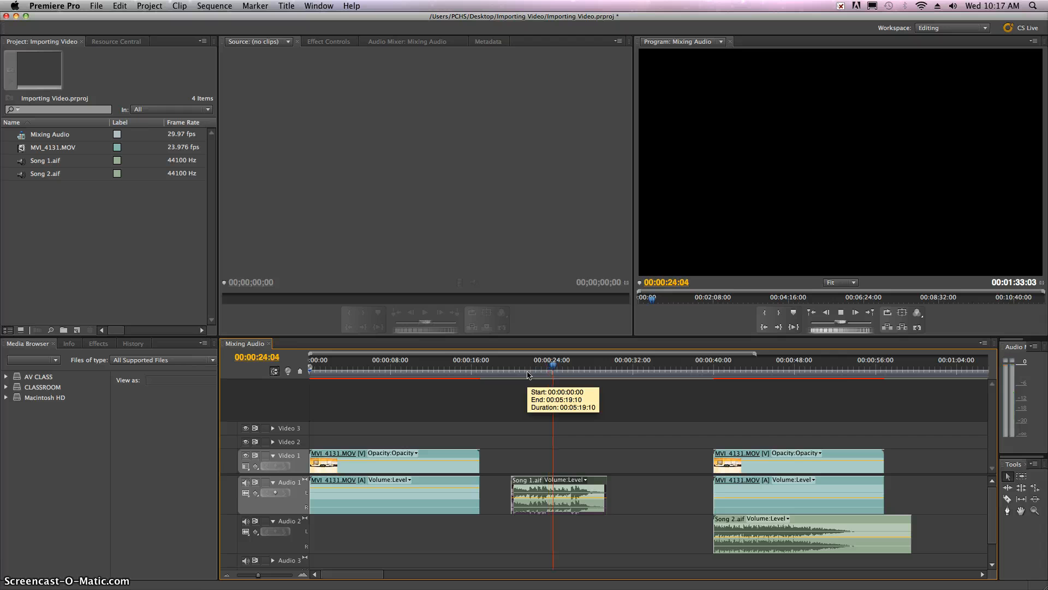
{"action": "left_click", "coordinate": [1011, 363]}
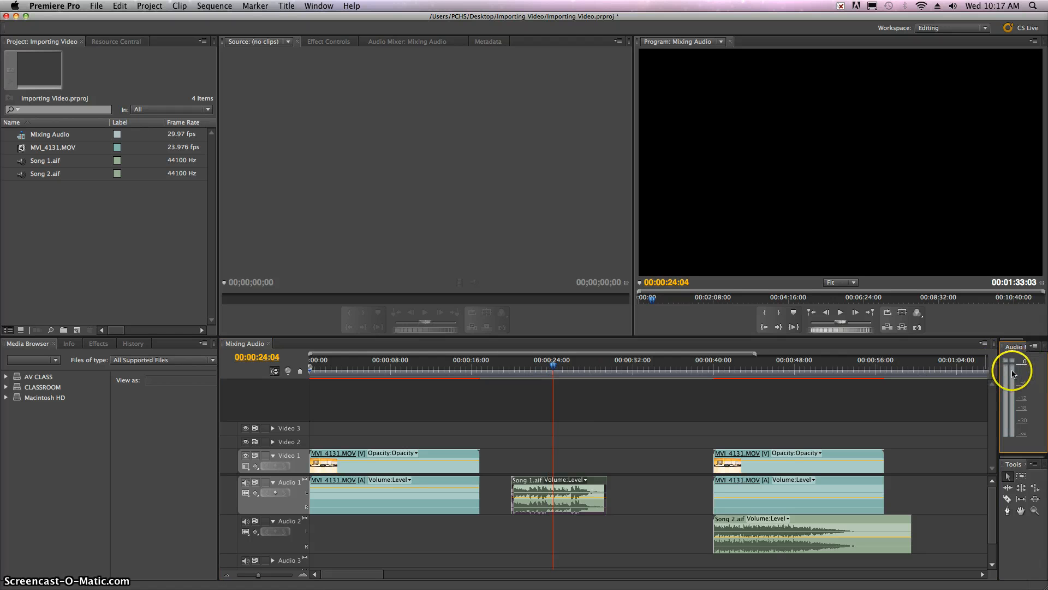
Lower the volume line of the first Song 1.aif clip slightly and play the clip from its start
{"action": "left_click", "coordinate": [582, 501]}
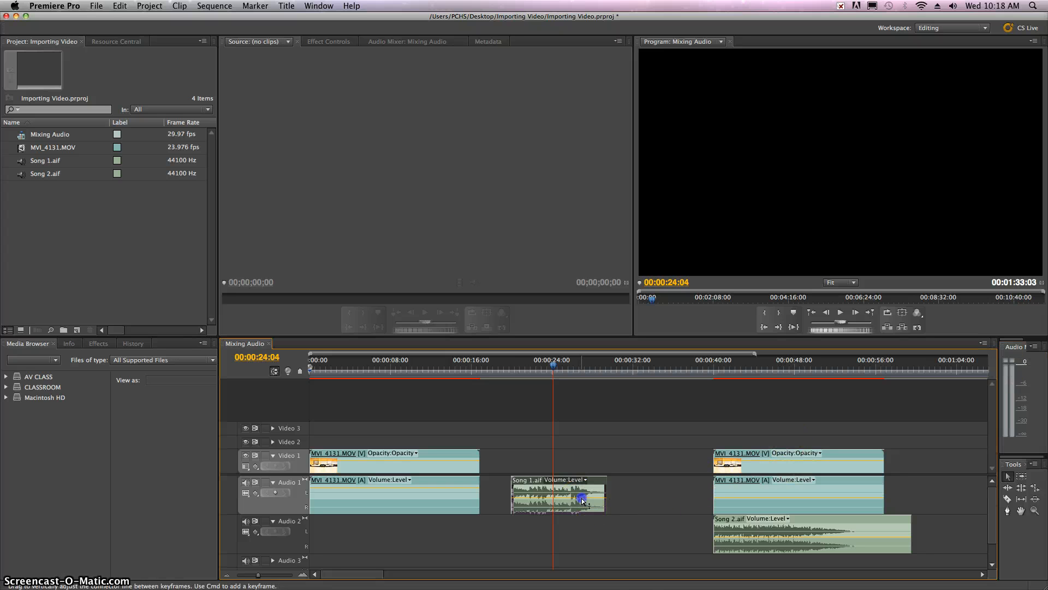
{"action": "left_click_drag", "start_coordinate": [582, 501], "coordinate": [582, 501]}
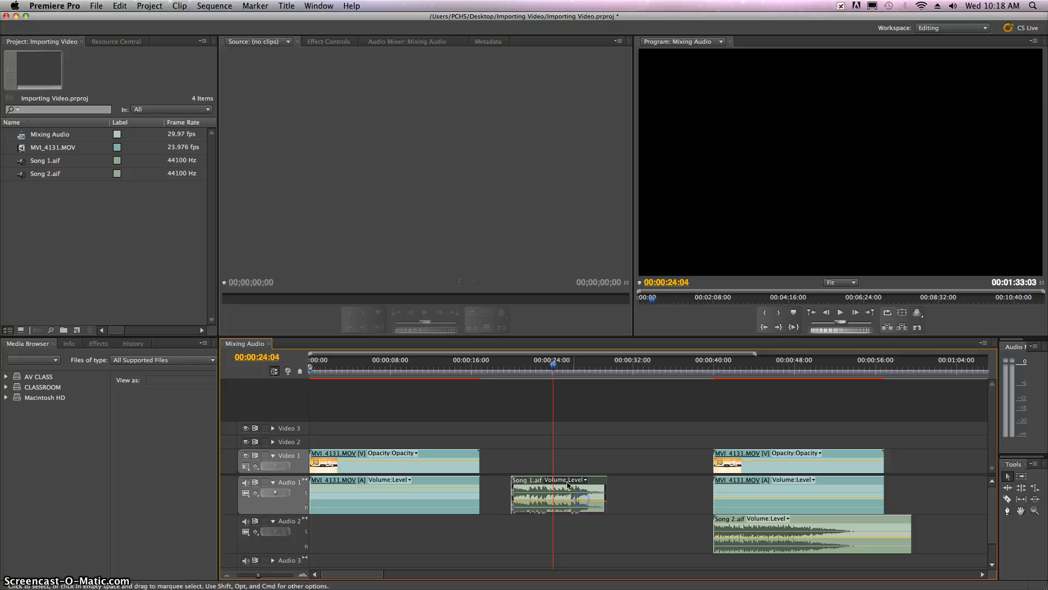
{"action": "left_click", "coordinate": [510, 368]}
{"action": "key", "text": "space"}
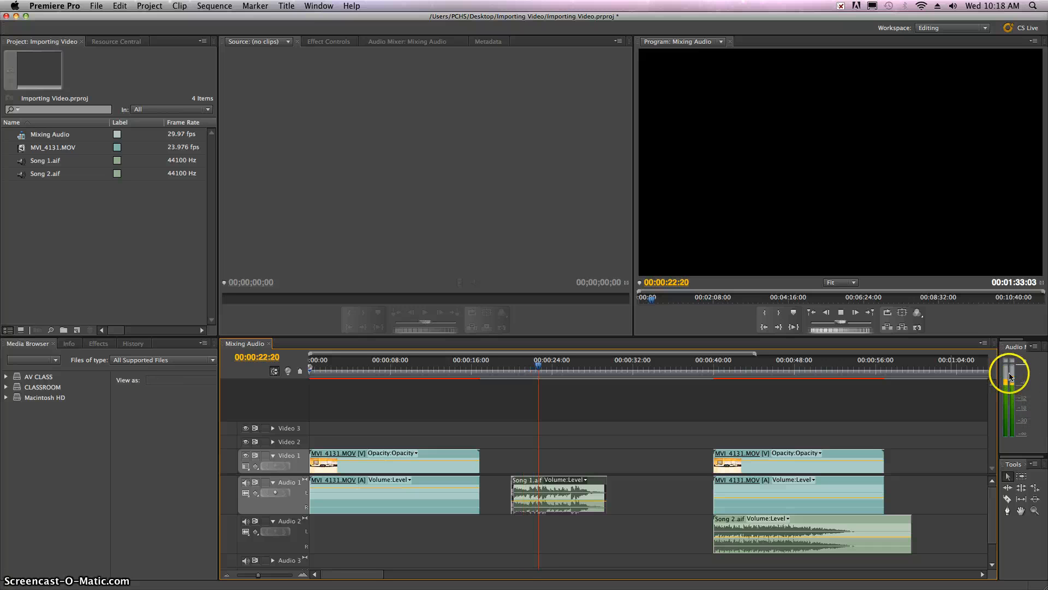
{"action": "key", "text": "space"}
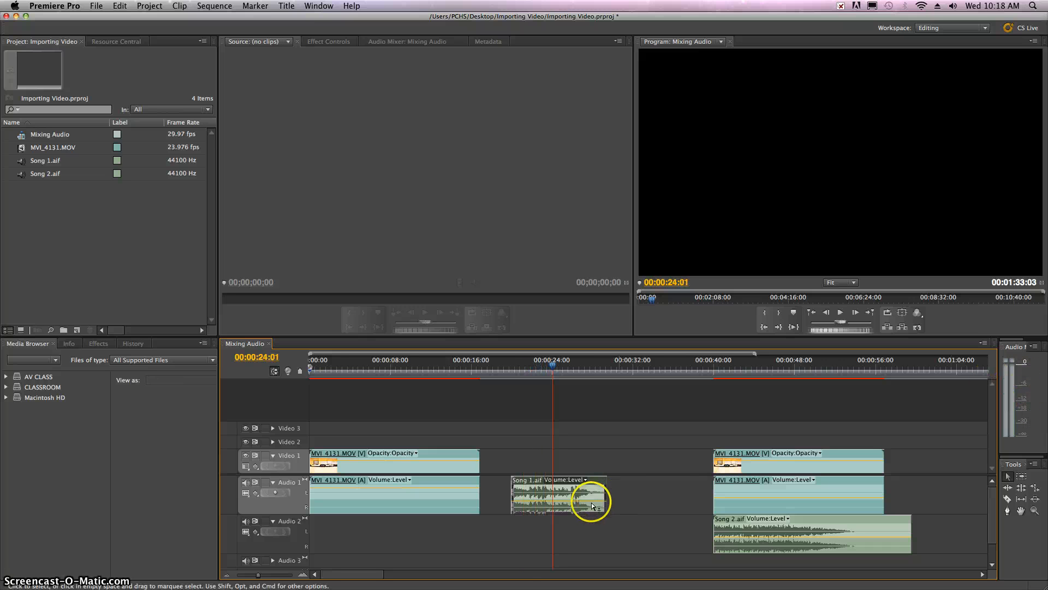
Lower Song 1.aif's volume line further and compare its level with the first video clip during playback
{"action": "left_click_drag", "start_coordinate": [580, 500], "coordinate": [580, 501]}
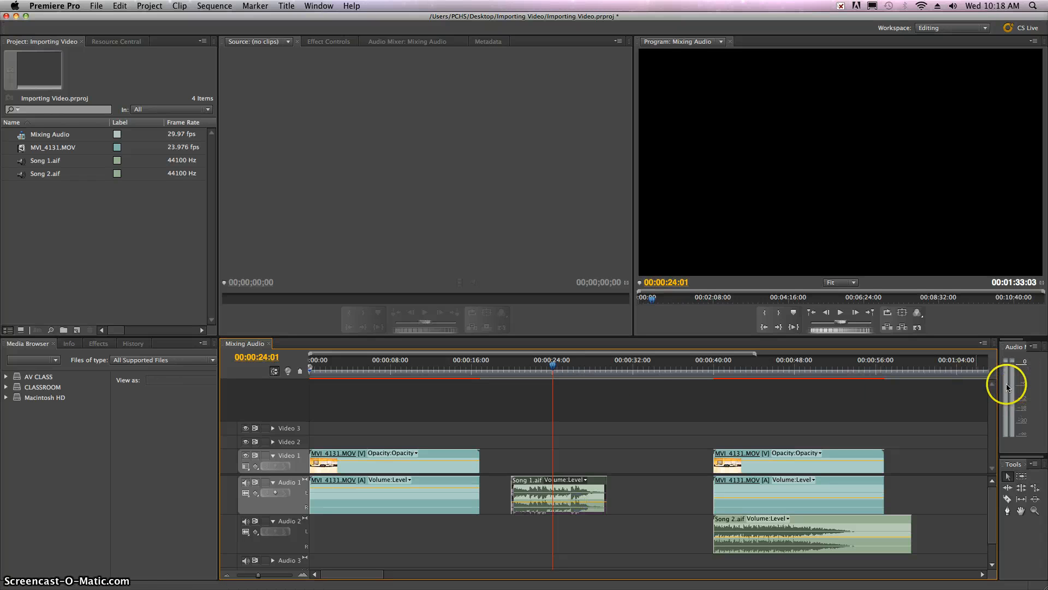
{"action": "left_click_drag", "start_coordinate": [511, 370], "coordinate": [528, 372]}
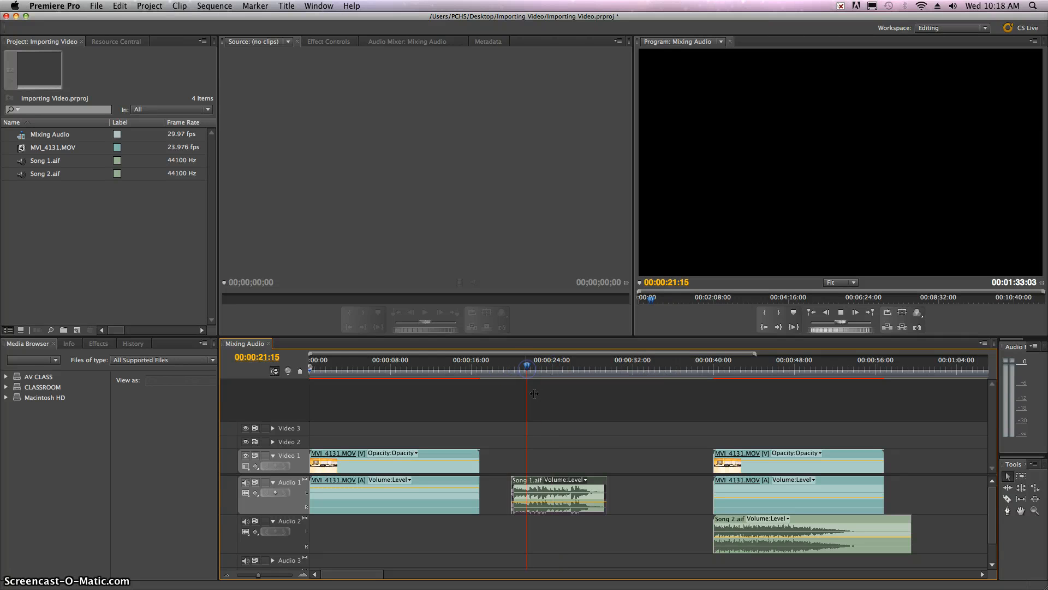
{"action": "key", "text": "space"}
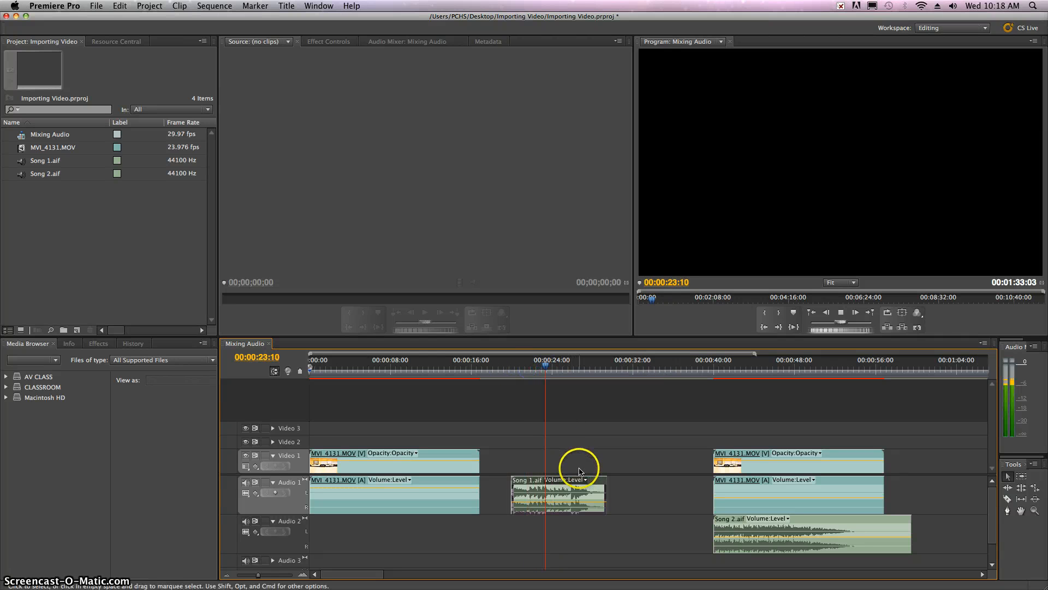
{"action": "key", "text": "space"}
{"action": "left_click", "coordinate": [551, 505]}
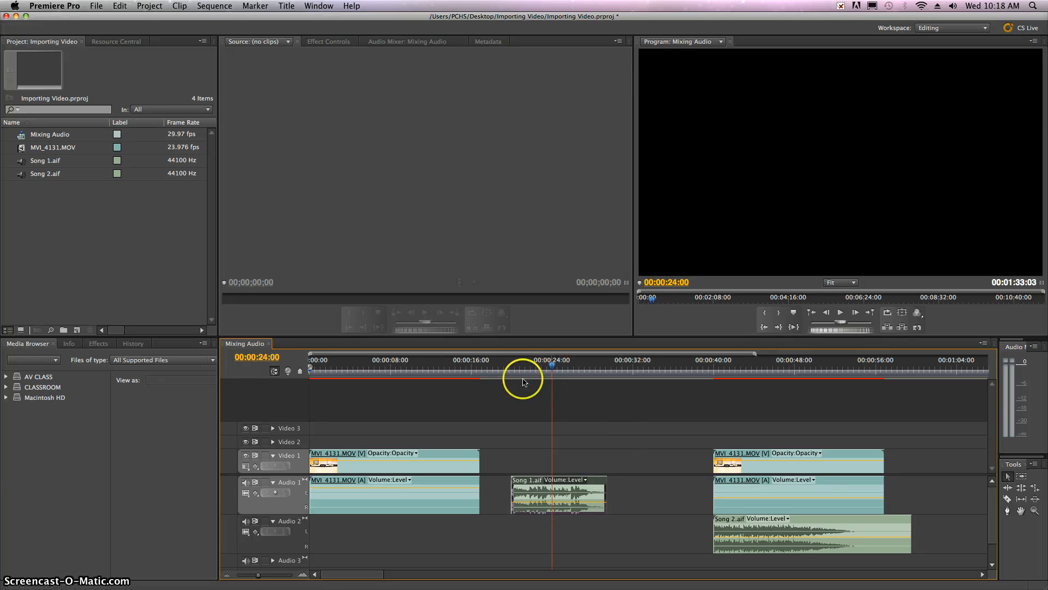
{"action": "left_click", "coordinate": [408, 355]}
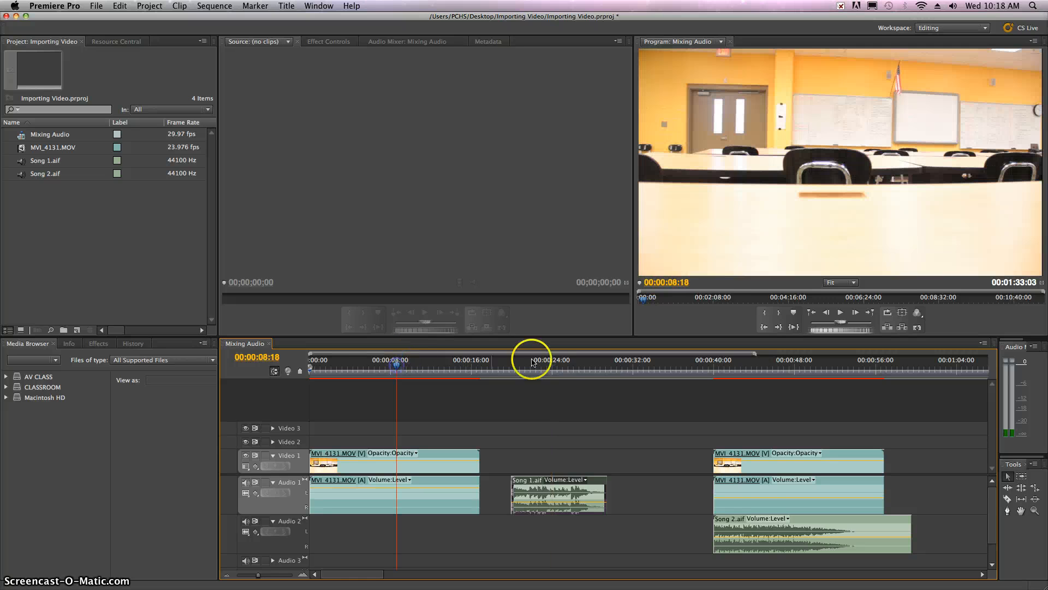
{"action": "left_click", "coordinate": [550, 365]}
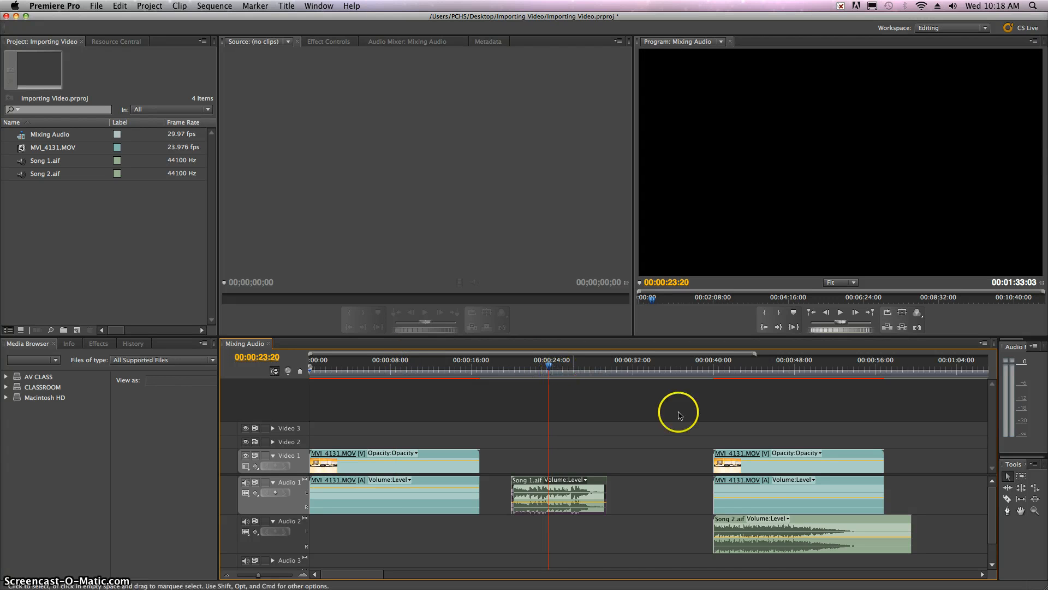
Raise the volume line of the second MVI_4131.MOV clip and trim the end of Song 2.aif to about 53 seconds
{"action": "left_click_drag", "start_coordinate": [377, 578], "coordinate": [400, 575]}
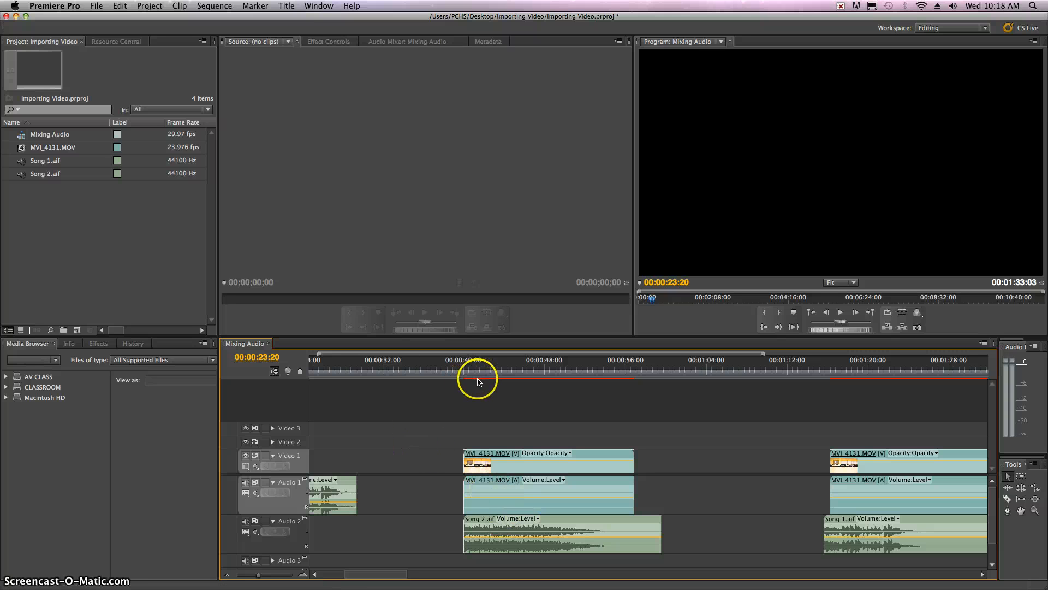
{"action": "left_click", "coordinate": [510, 491]}
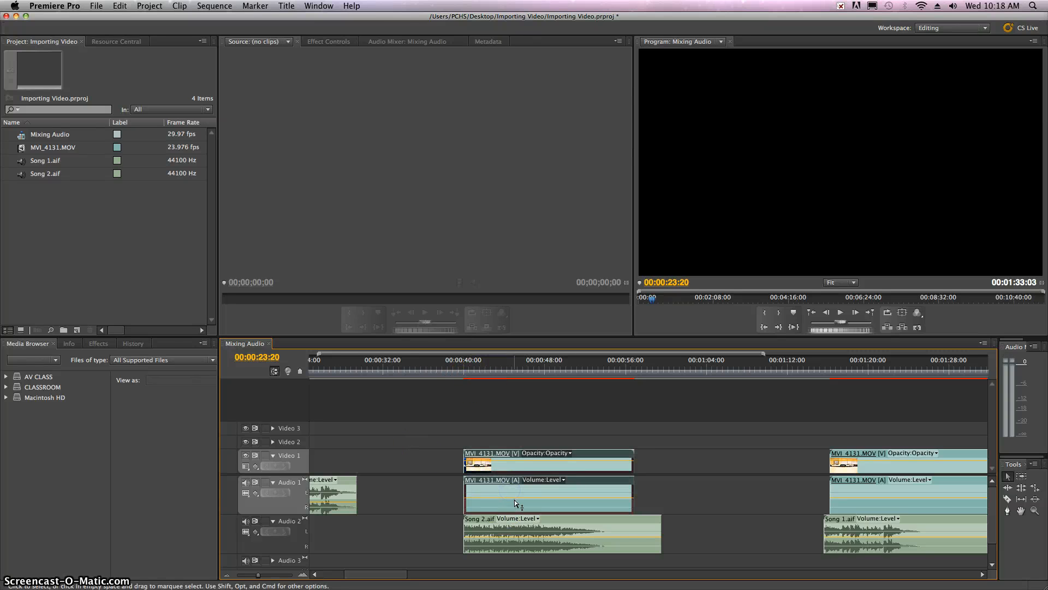
{"action": "left_click_drag", "start_coordinate": [516, 498], "coordinate": [516, 498]}
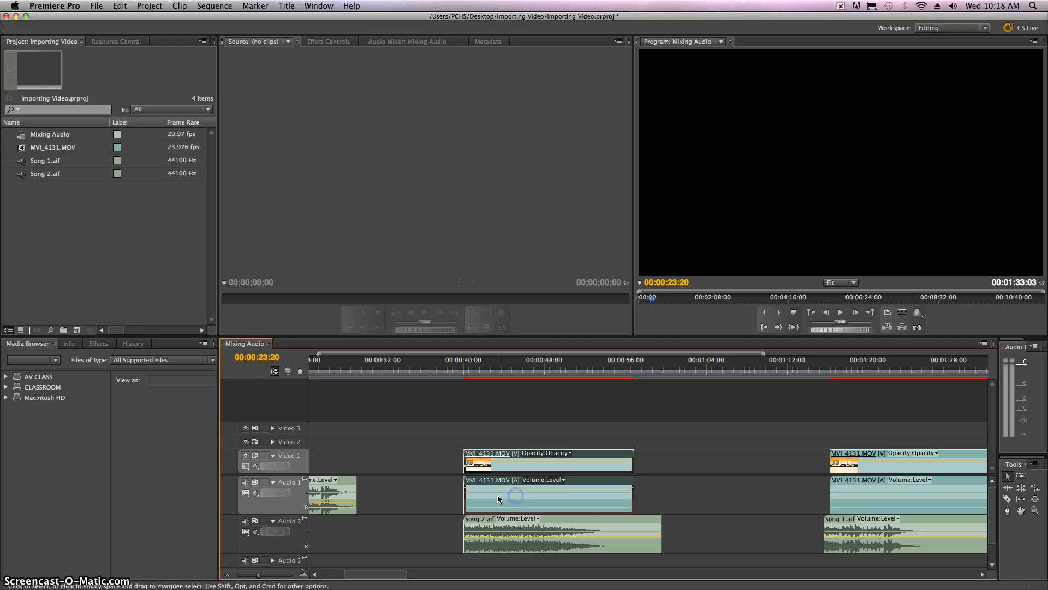
{"action": "left_click_drag", "start_coordinate": [660, 521], "coordinate": [594, 525]}
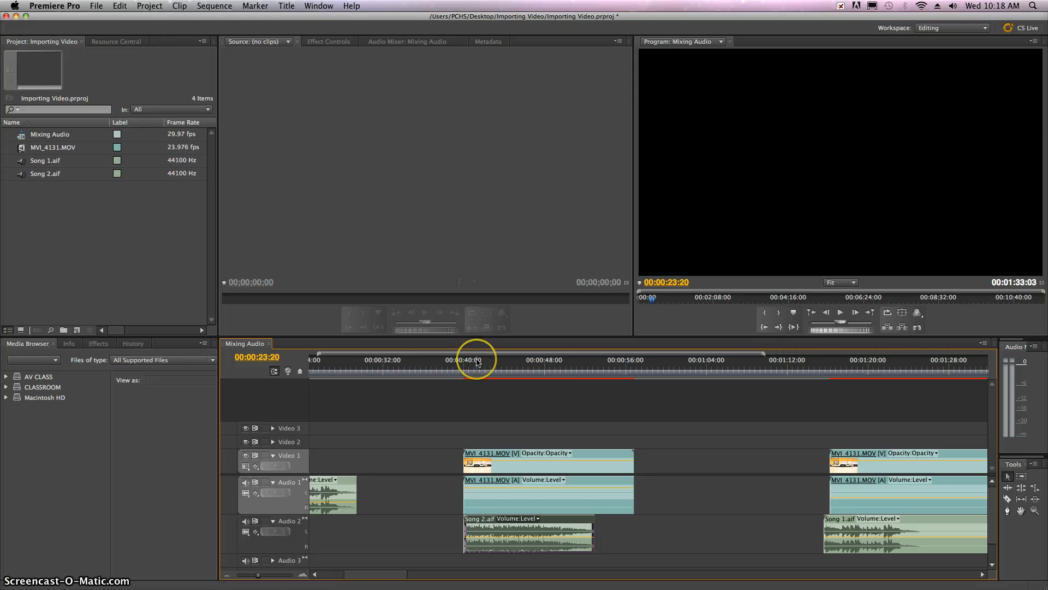
Turn up the system volume and play the overlapping second video clip and Song 2.aif from 41 seconds
{"action": "key", "text": "XF86AudioRaiseVolume"}
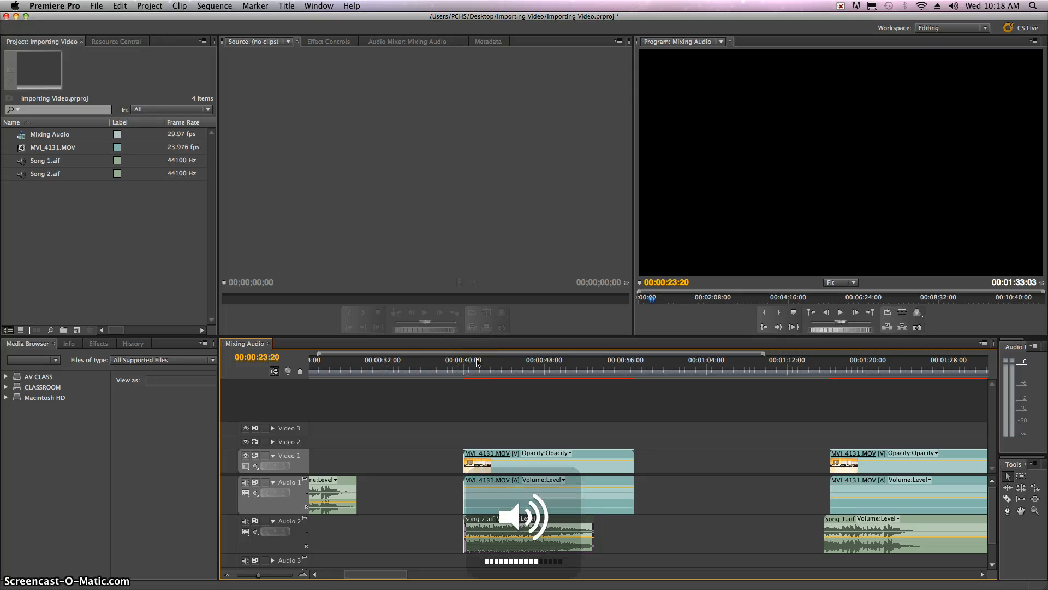
{"action": "left_click", "coordinate": [474, 362]}
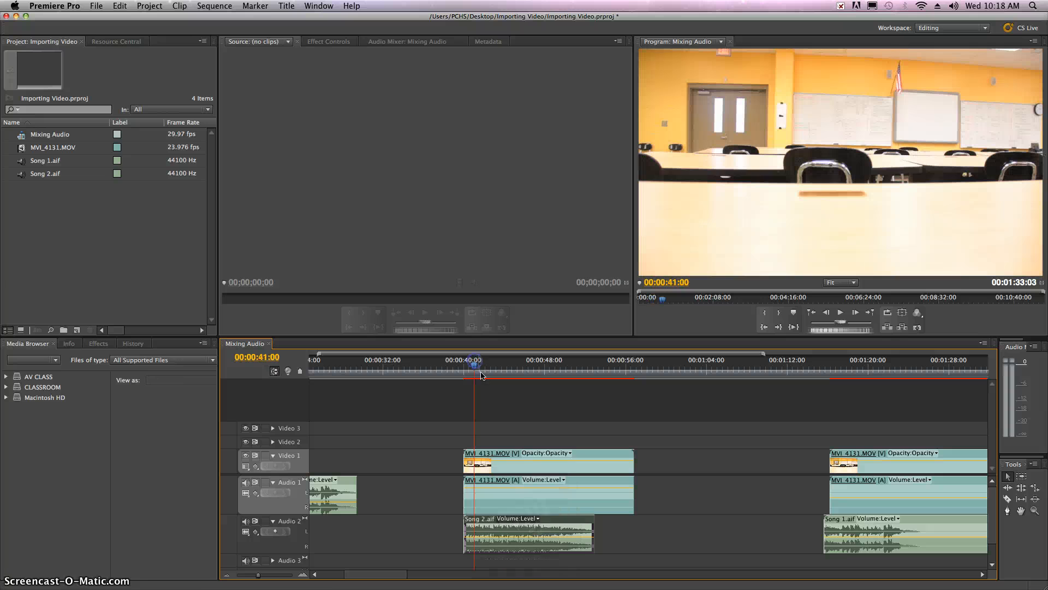
{"action": "left_click", "coordinate": [525, 490]}
{"action": "key", "text": "space"}
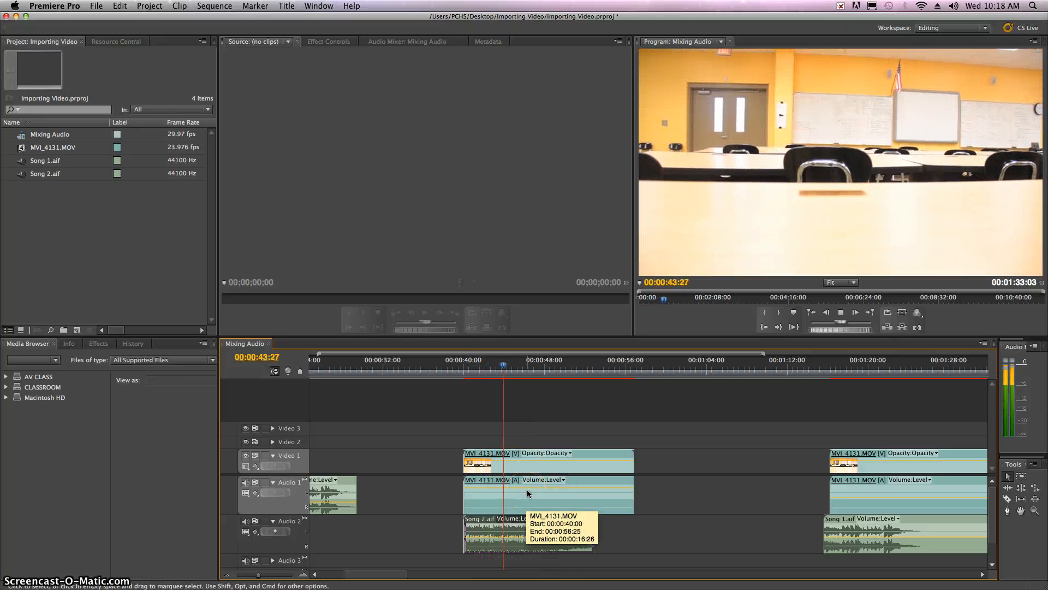
{"action": "key", "text": "space"}
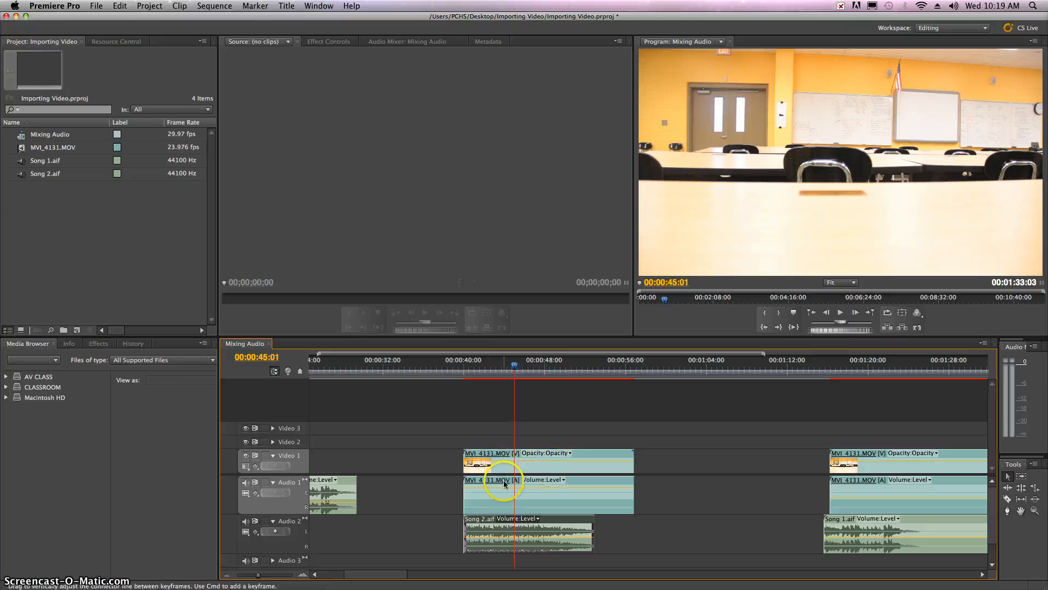
Lower Song 2.aif's volume line beneath the second video clip and check the mix by playing from about 41 seconds
{"action": "left_click", "coordinate": [497, 538]}
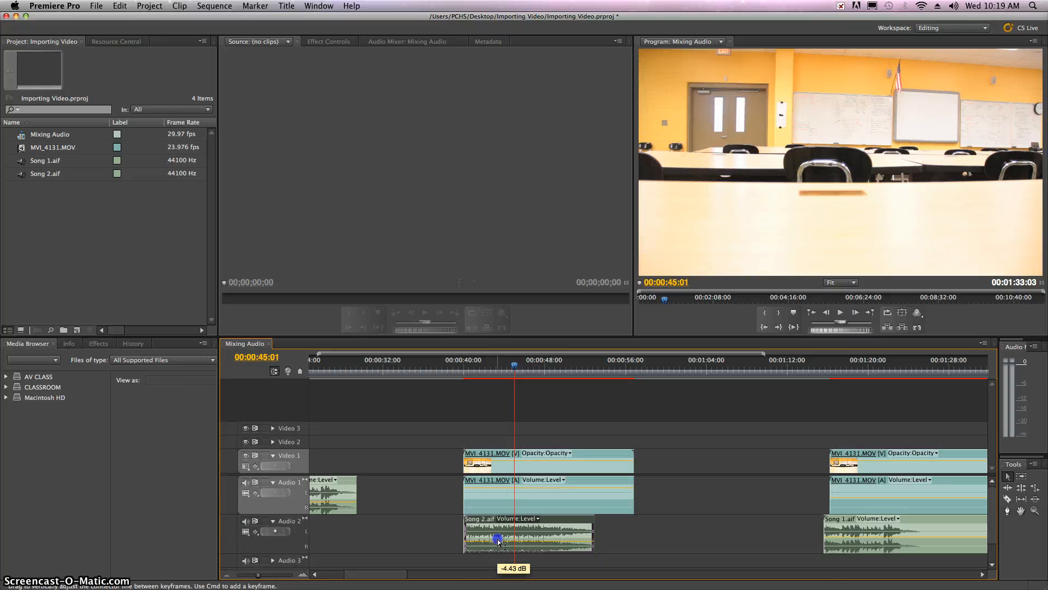
{"action": "left_click_drag", "start_coordinate": [498, 541], "coordinate": [498, 542]}
{"action": "left_click", "coordinate": [470, 366]}
{"action": "key", "text": "space"}
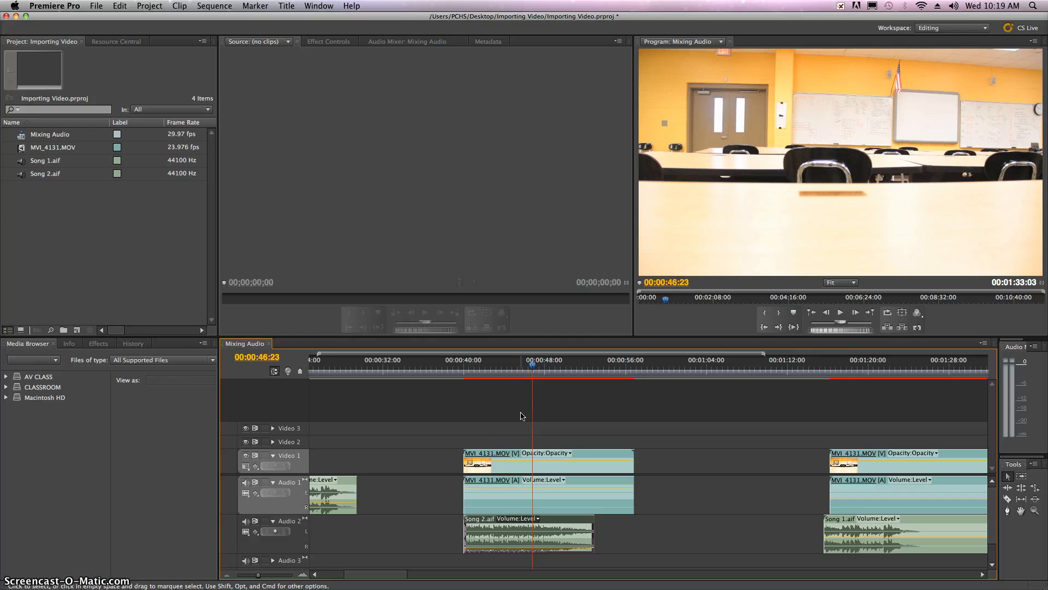
Set Song 2.aif's volume level to -30 dB in its effect controls and play the overlapping clips from 41 seconds
{"action": "left_click", "coordinate": [533, 534]}
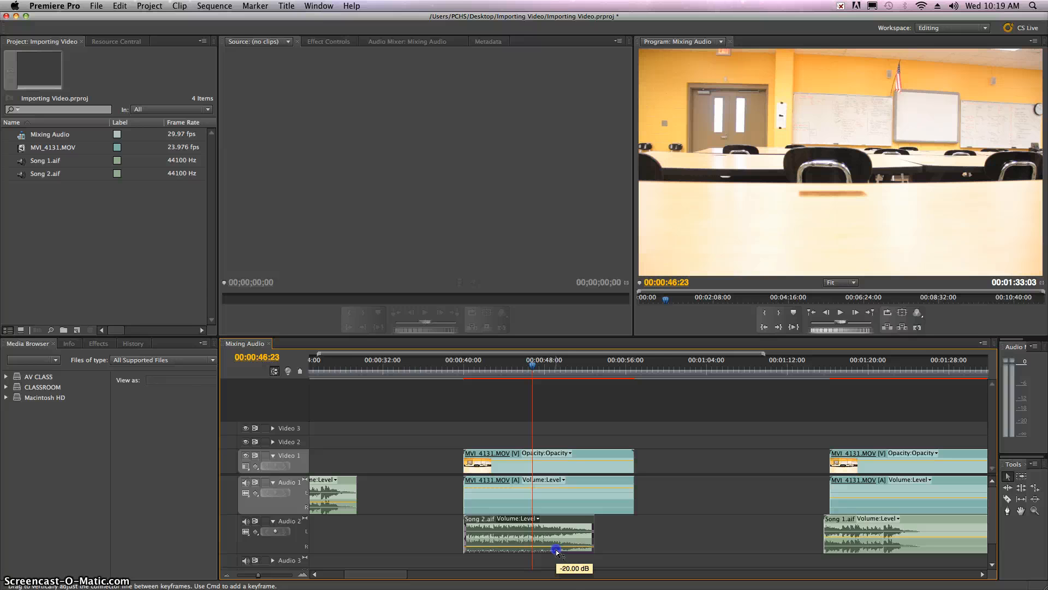
{"action": "left_click_drag", "start_coordinate": [557, 551], "coordinate": [556, 551]}
{"action": "double_click", "coordinate": [548, 537]}
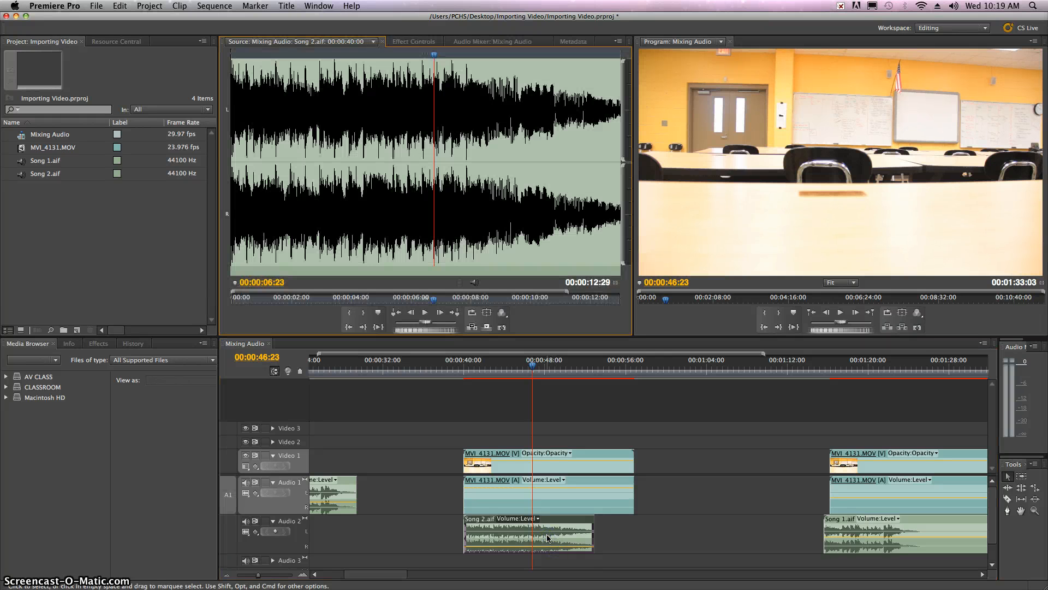
{"action": "left_click", "coordinate": [417, 41]}
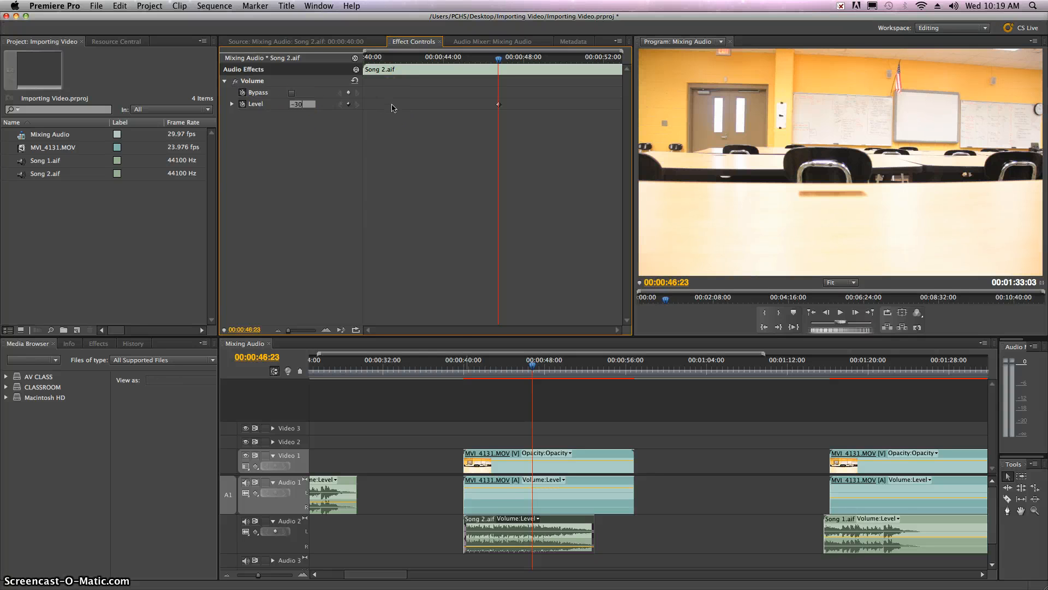
{"action": "left_click", "coordinate": [474, 365]}
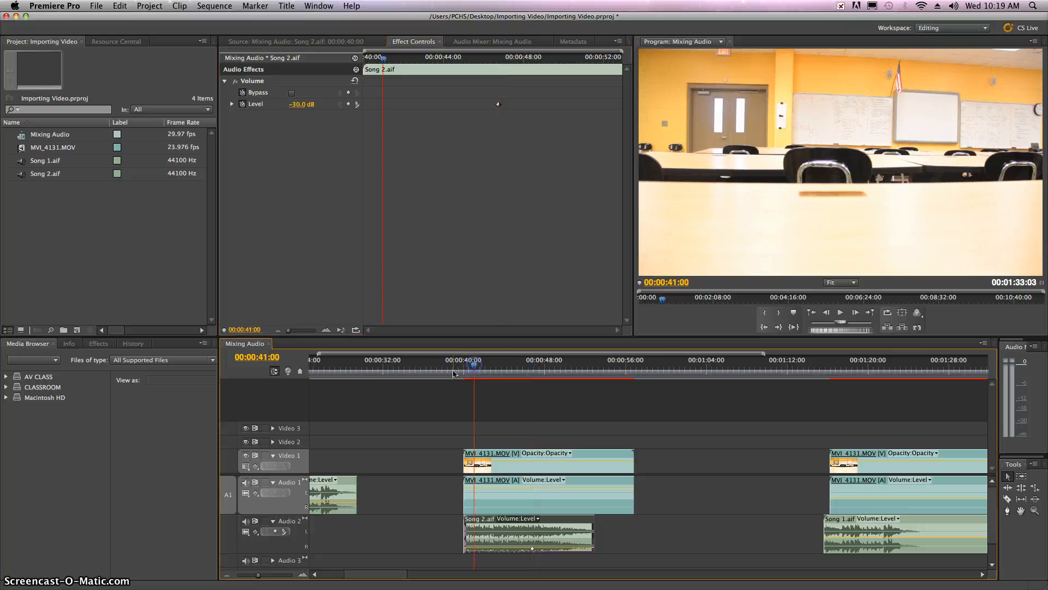
{"action": "left_click", "coordinate": [840, 313]}
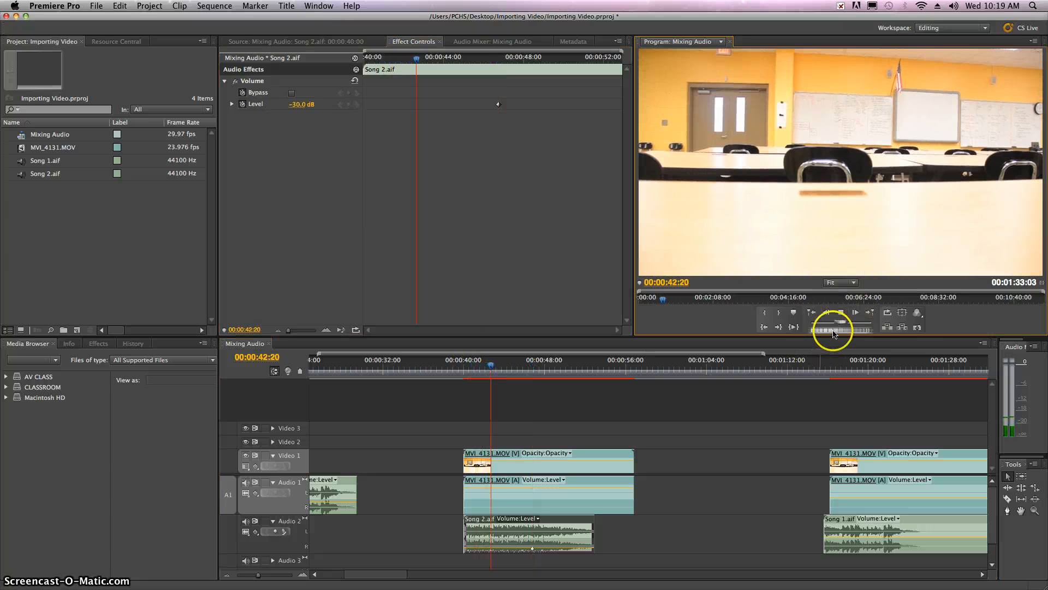
Set Song 2.aif's volume level to -40 dB and play the overlapping clips from about 40 seconds
{"action": "left_click", "coordinate": [841, 314]}
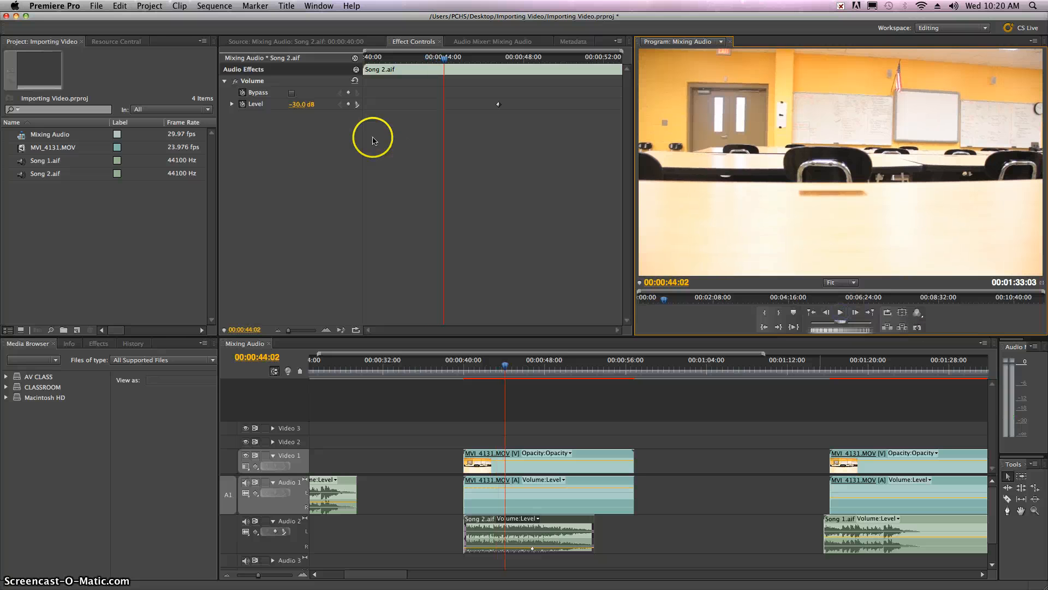
{"action": "left_click", "coordinate": [296, 105]}
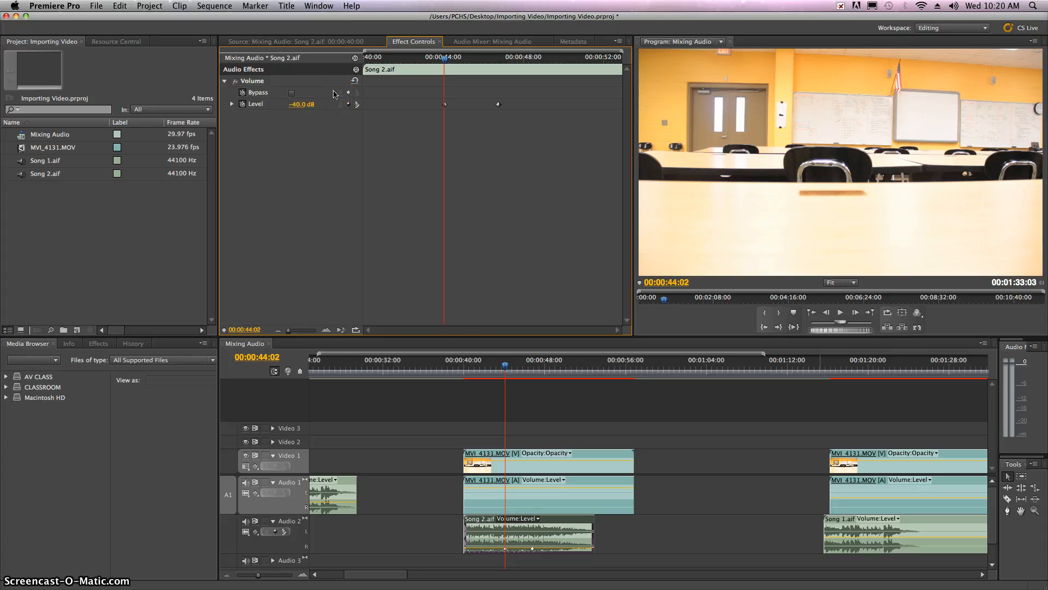
{"action": "left_click", "coordinate": [468, 362]}
{"action": "key", "text": "space"}
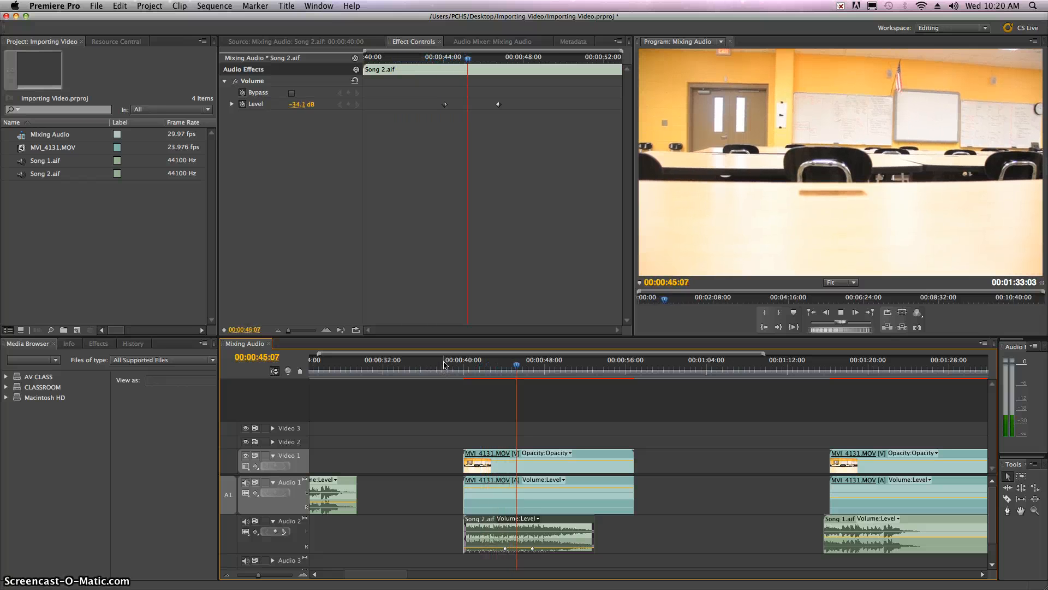
{"action": "key", "text": "space"}
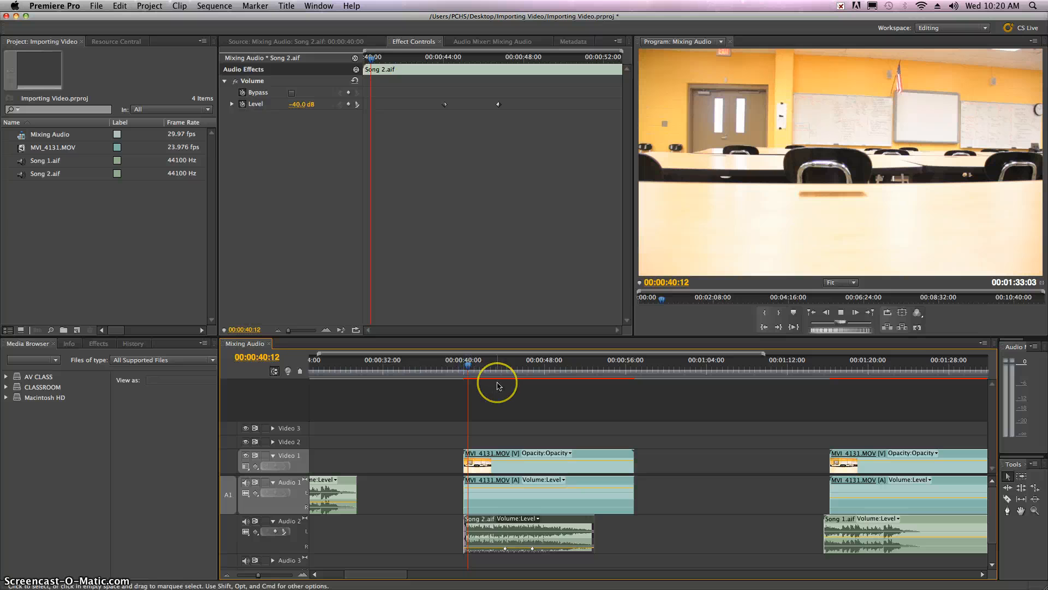
{"action": "key", "text": "space"}
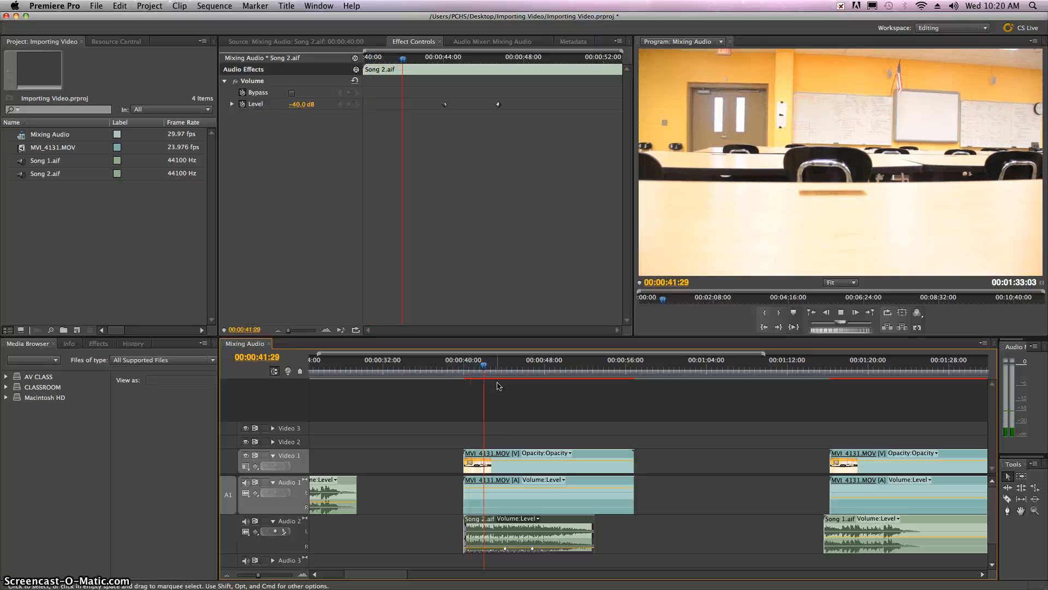
{"action": "key", "text": "space"}
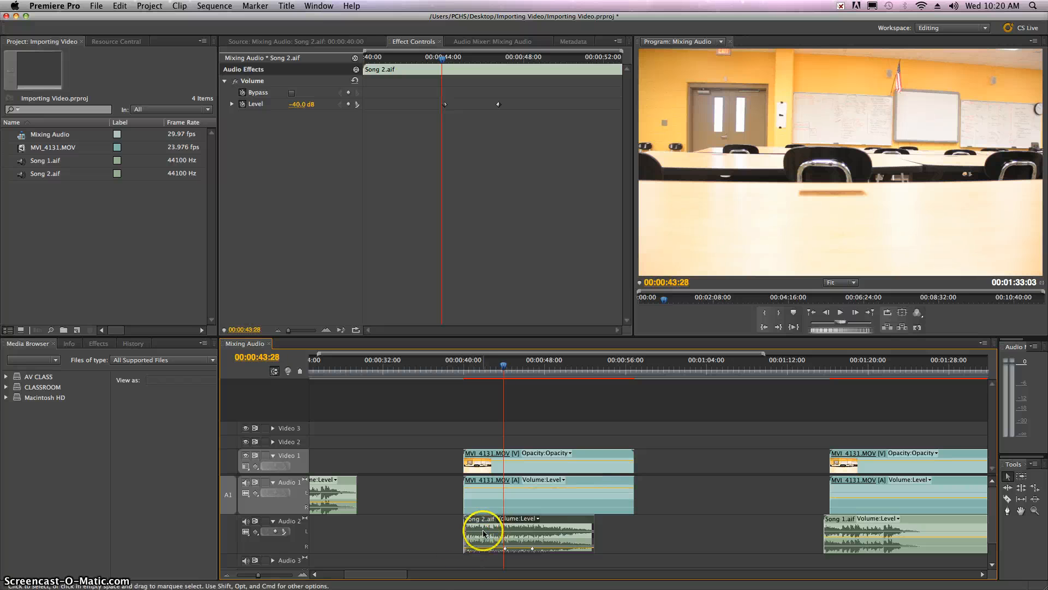
Move the second Song 1.aif clip to start at about 1:17 and raise the volume line of the third MVI_4131.MOV clip
{"action": "left_click_drag", "start_coordinate": [392, 577], "coordinate": [400, 577]}
{"action": "left_click_drag", "start_coordinate": [819, 531], "coordinate": [840, 531]}
{"action": "left_click", "coordinate": [799, 494]}
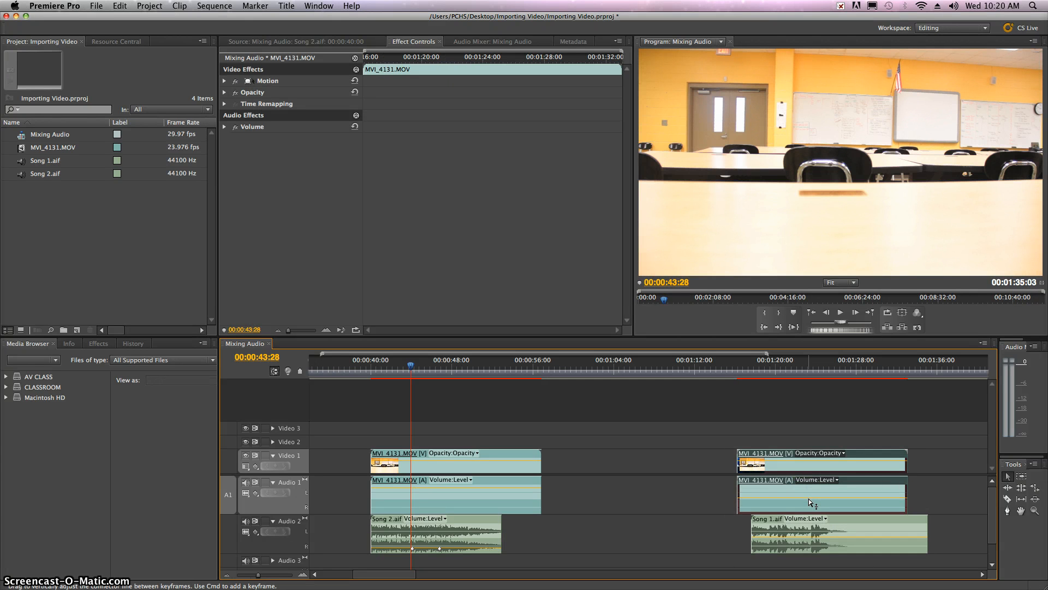
{"action": "left_click", "coordinate": [808, 497]}
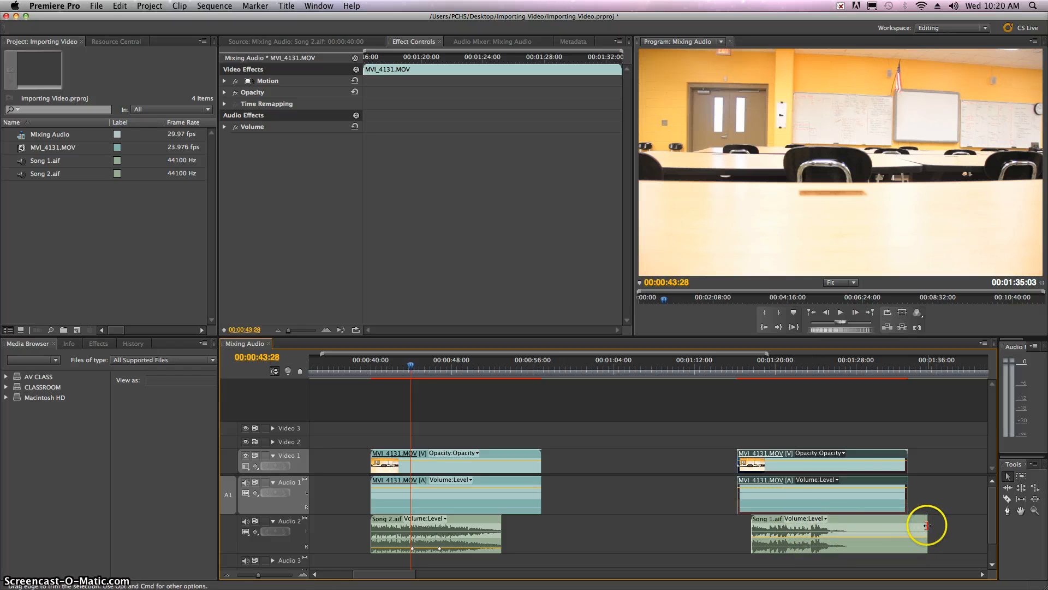
Trim the end of the second Song 1.aif clip to about 1:27 and set its volume level to -40 dB
{"action": "left_click_drag", "start_coordinate": [923, 528], "coordinate": [846, 529]}
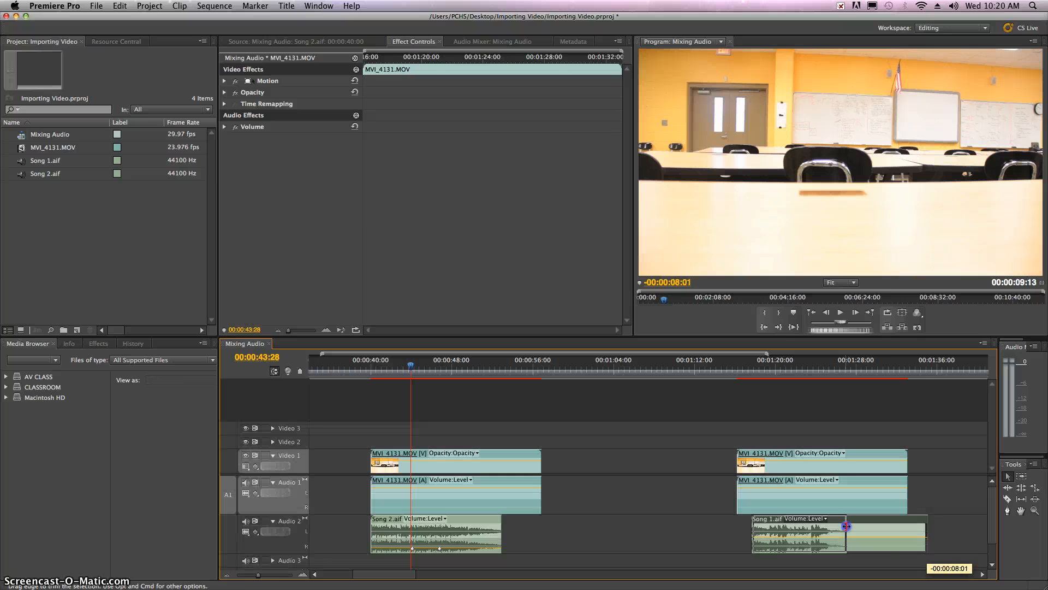
{"action": "double_click", "coordinate": [807, 530]}
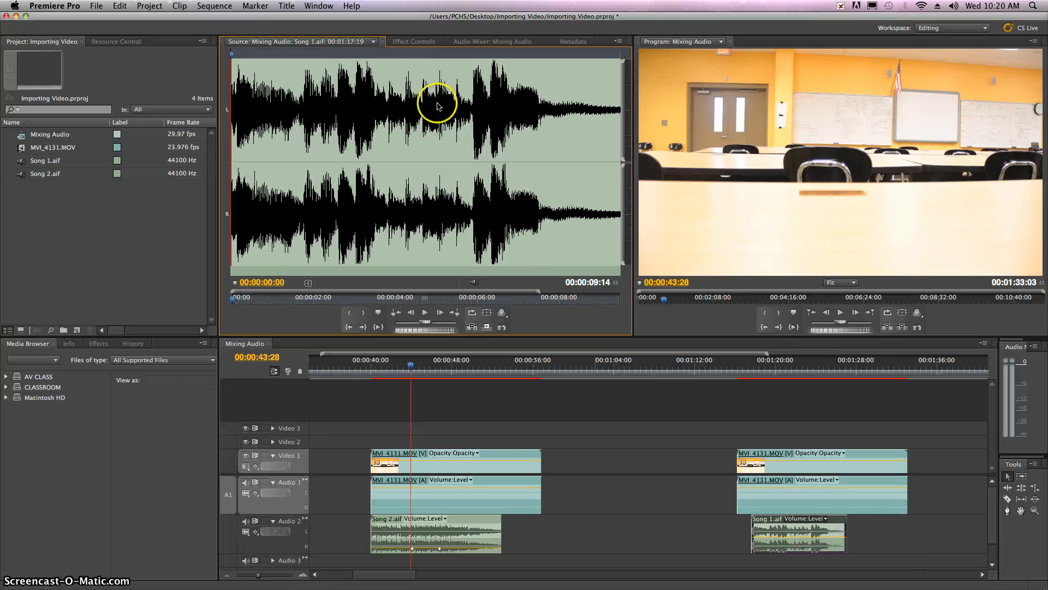
{"action": "left_click", "coordinate": [414, 41]}
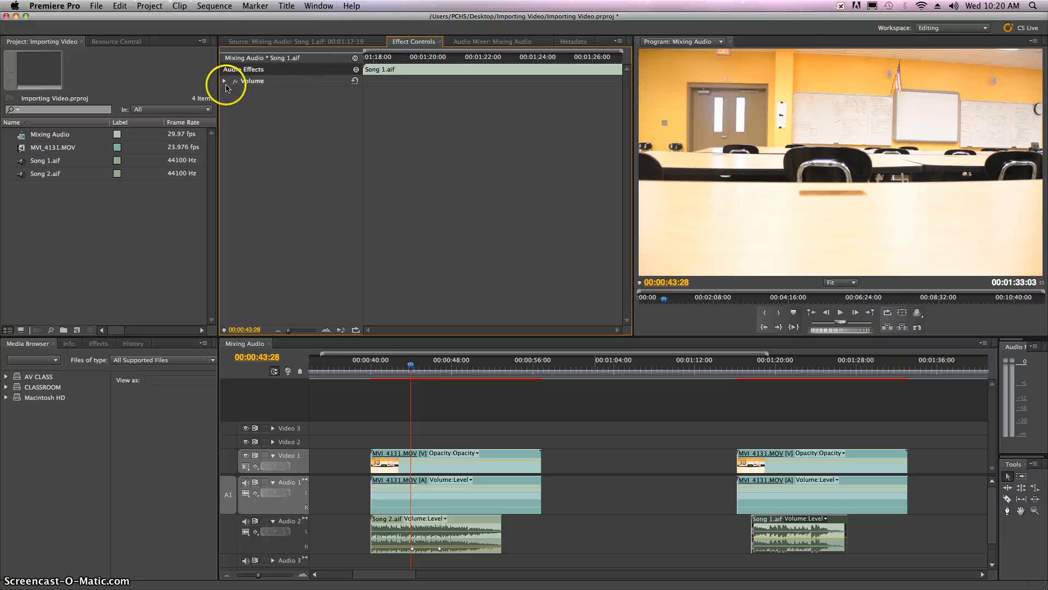
{"action": "left_click", "coordinate": [225, 82]}
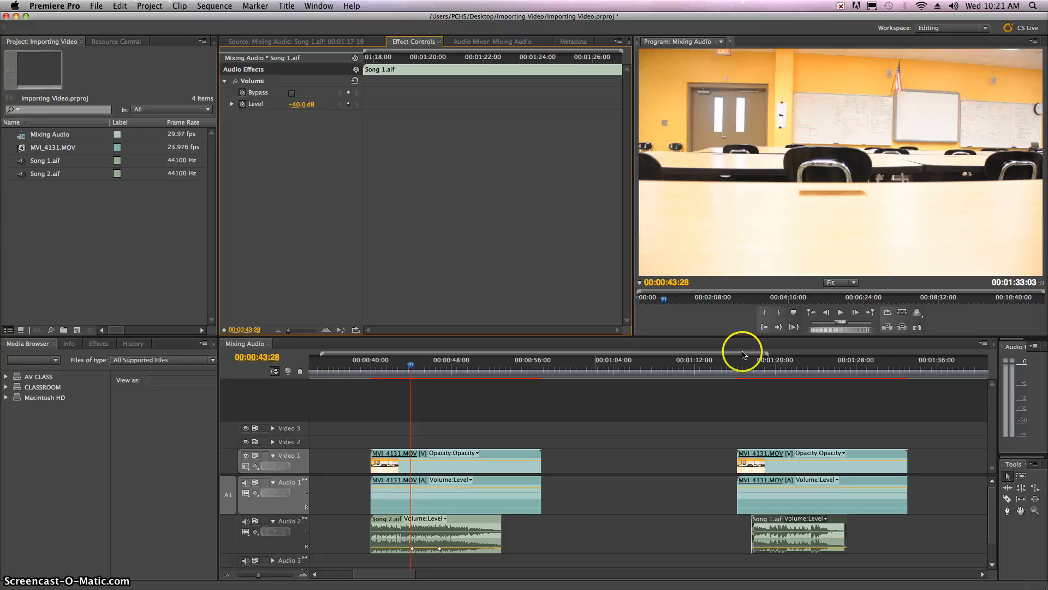
Play the overlapping third video clip and Song 1.aif from about 1:18 to check the mix
{"action": "left_click", "coordinate": [756, 365]}
{"action": "key", "text": "space"}
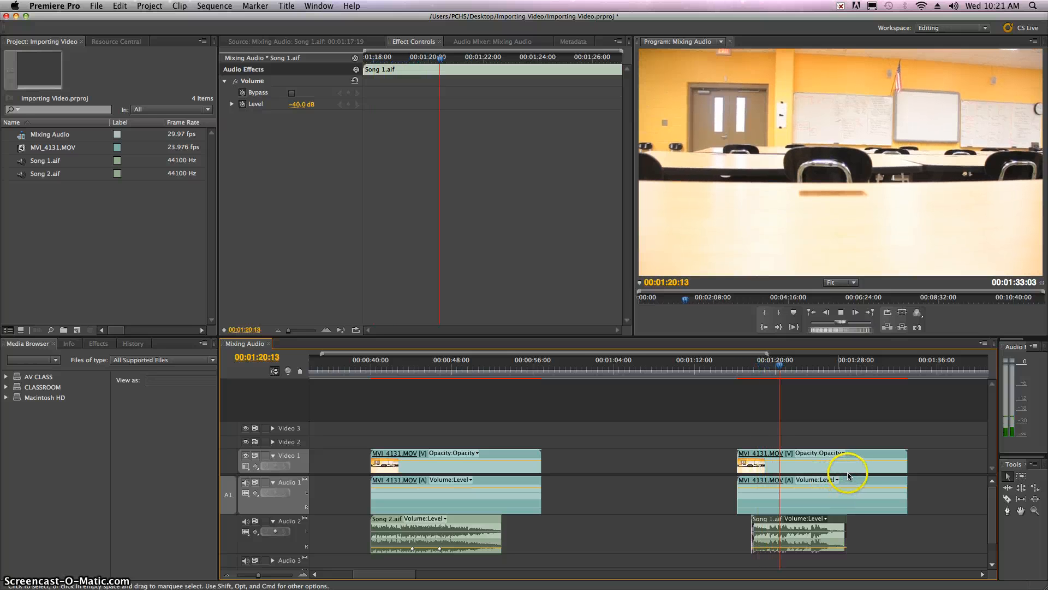
{"action": "key", "text": "space"}
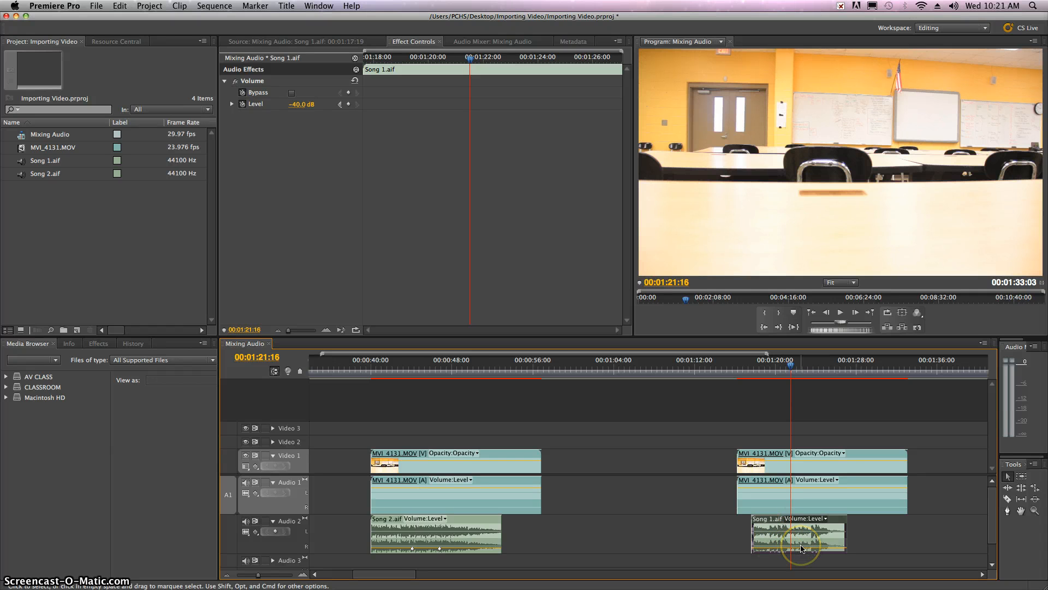
Split the third MVI_4131.MOV clip with the Razor tool at about 1:21 and 1:25, and lock the Video 1 track
{"action": "left_click", "coordinate": [763, 491]}
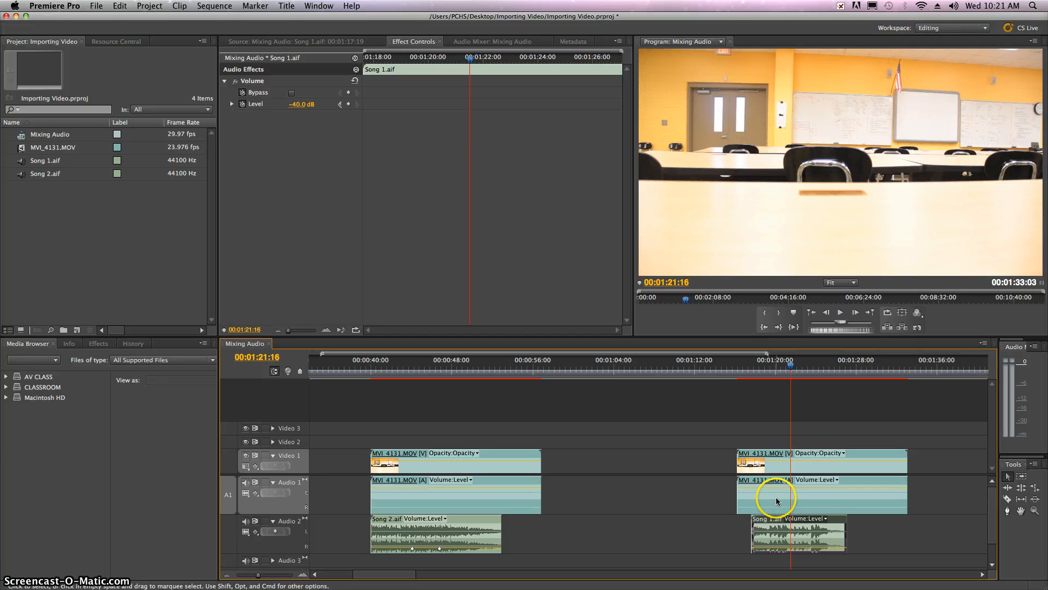
{"action": "left_click", "coordinate": [1008, 499]}
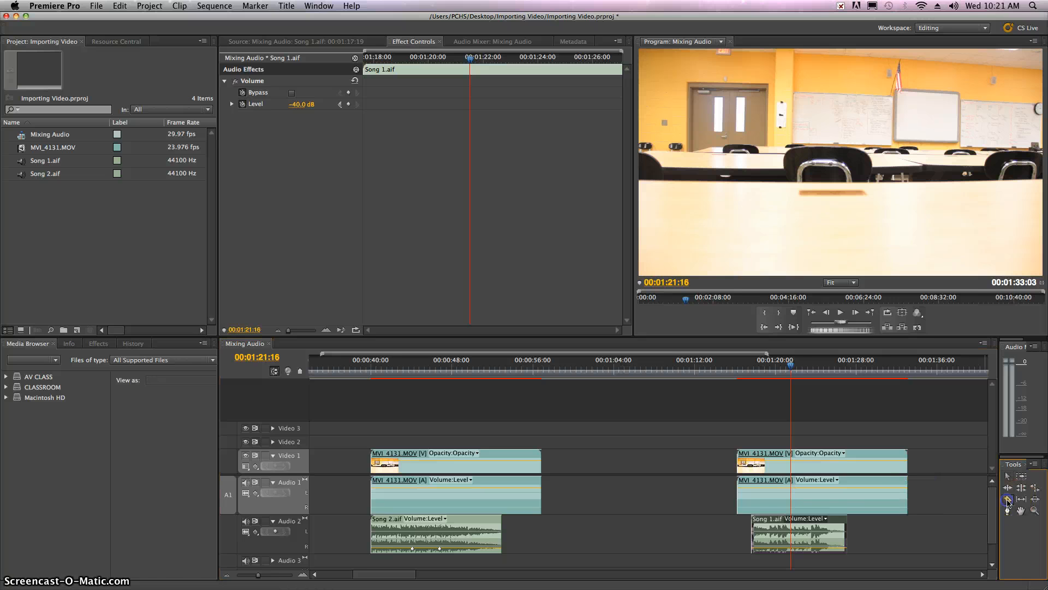
{"action": "left_click", "coordinate": [791, 498]}
{"action": "left_click", "coordinate": [826, 497]}
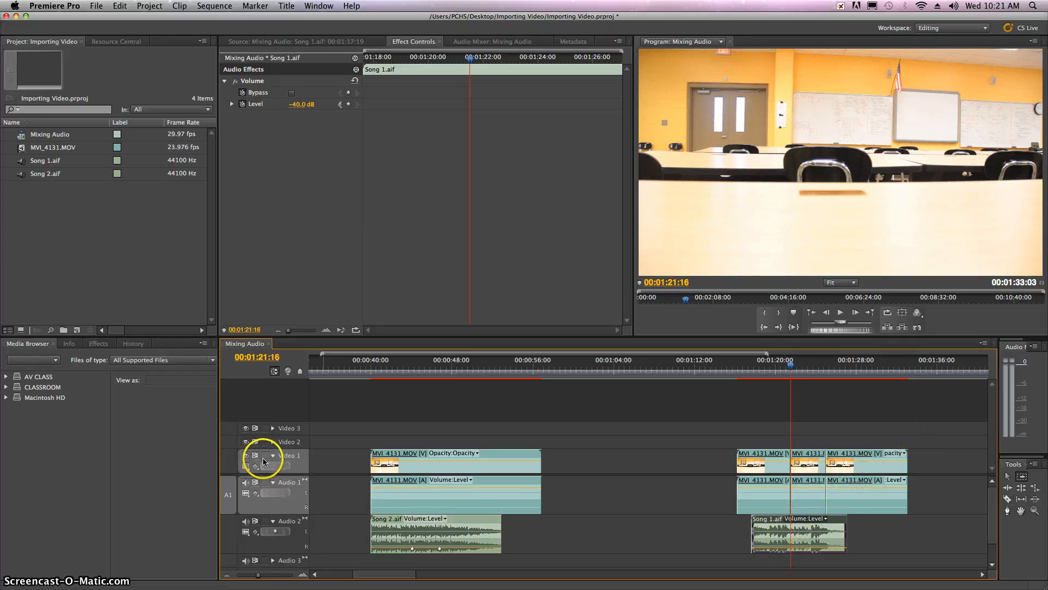
{"action": "left_click", "coordinate": [265, 455]}
{"action": "key", "text": "a"}
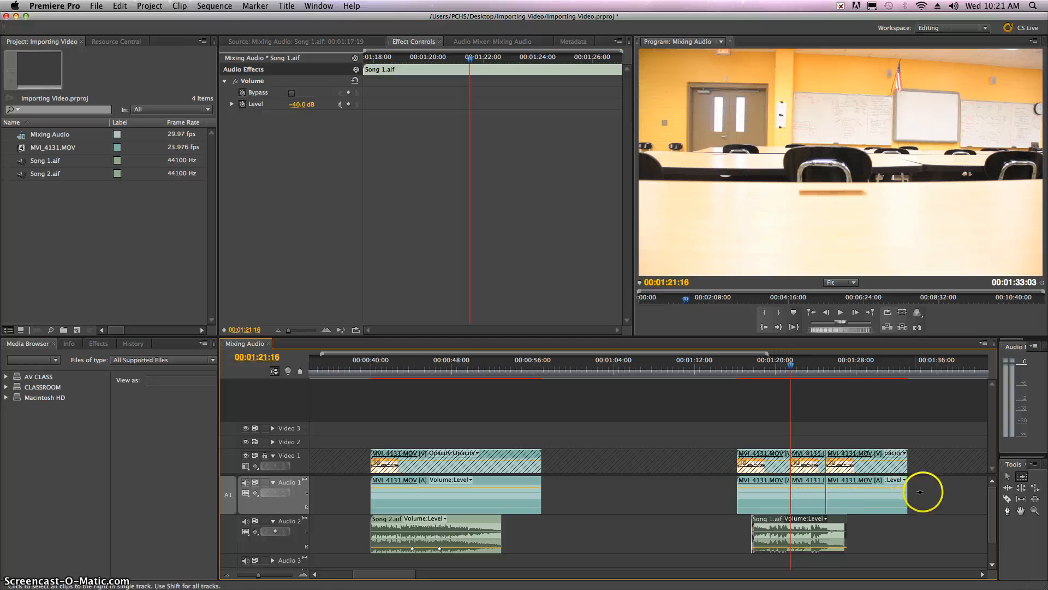
{"action": "left_click", "coordinate": [1008, 476]}
Try deleting the audio of the last two segments of the split clip and play from about 1:18
{"action": "left_click_drag", "start_coordinate": [936, 494], "coordinate": [801, 500]}
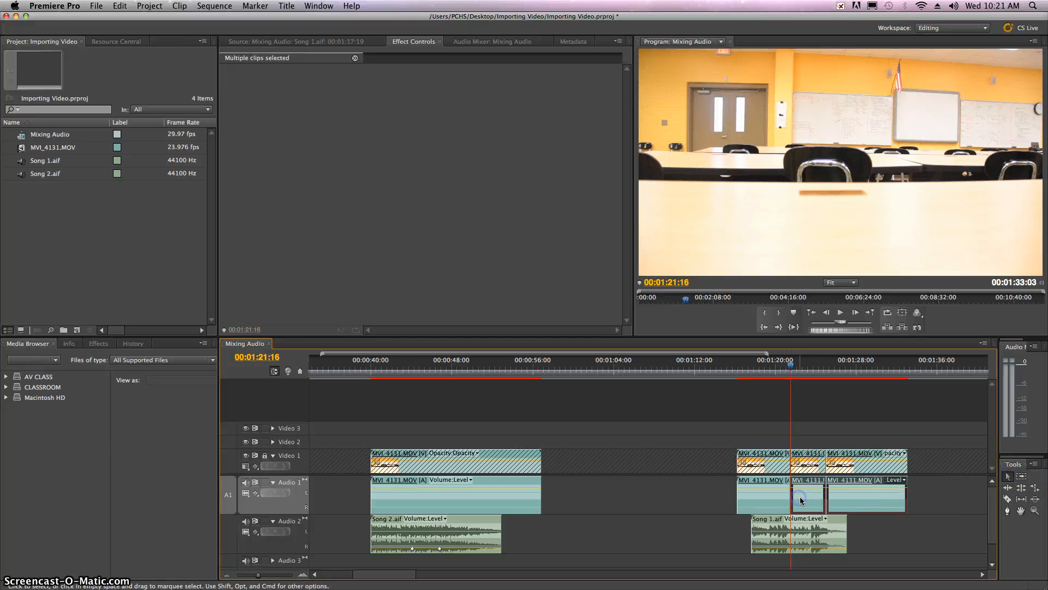
{"action": "key", "text": "Delete"}
{"action": "left_click", "coordinate": [760, 368]}
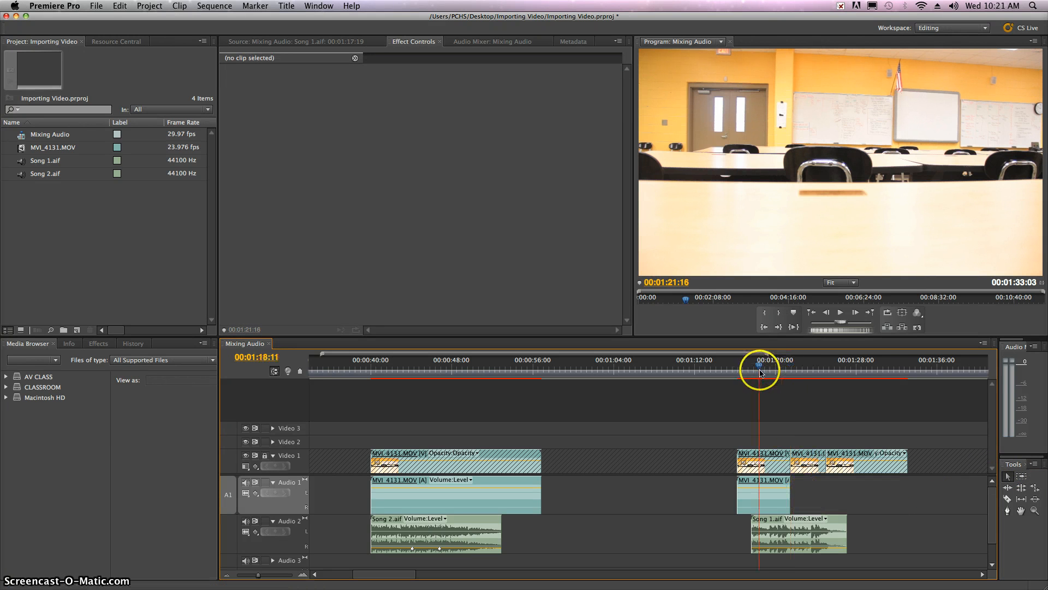
{"action": "key", "text": "space"}
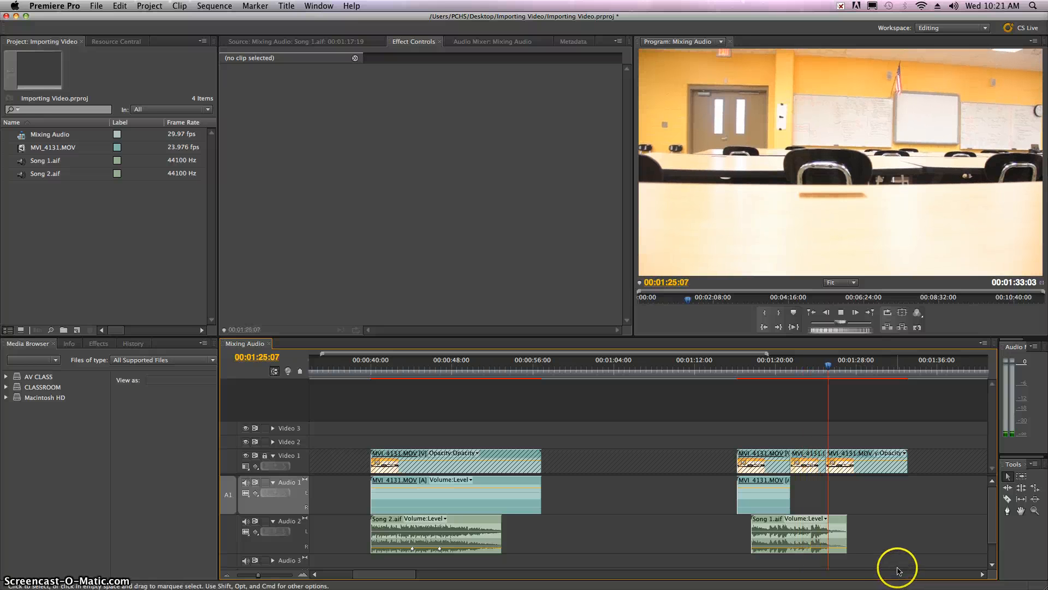
{"action": "key", "text": "space"}
{"action": "key", "text": "super+z"}
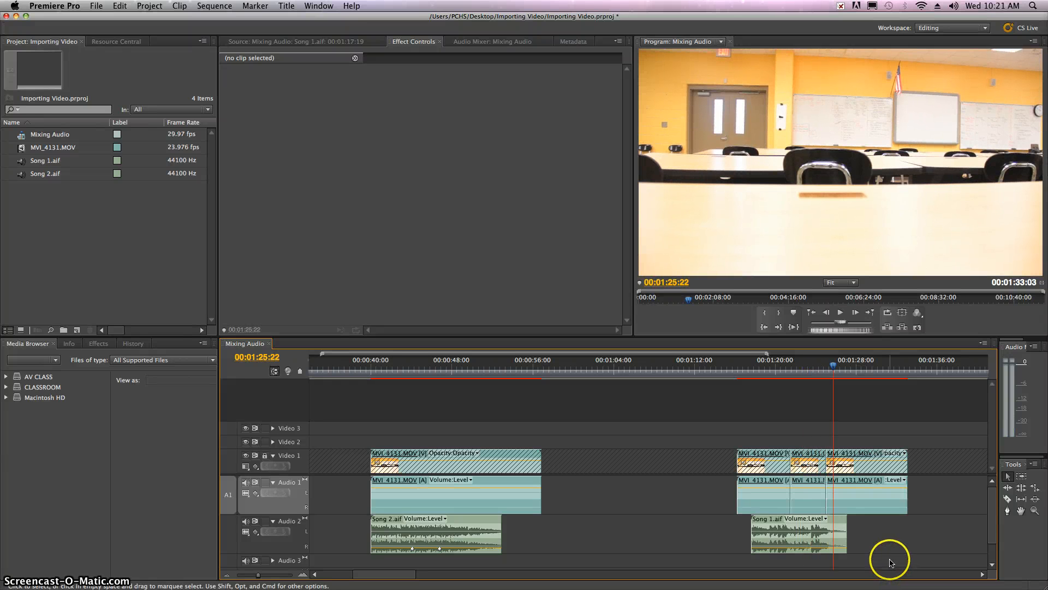
Delete only the middle audio segment of the split third clip and play the result from about 1:24
{"action": "left_click", "coordinate": [807, 496]}
{"action": "key", "text": "Delete"}
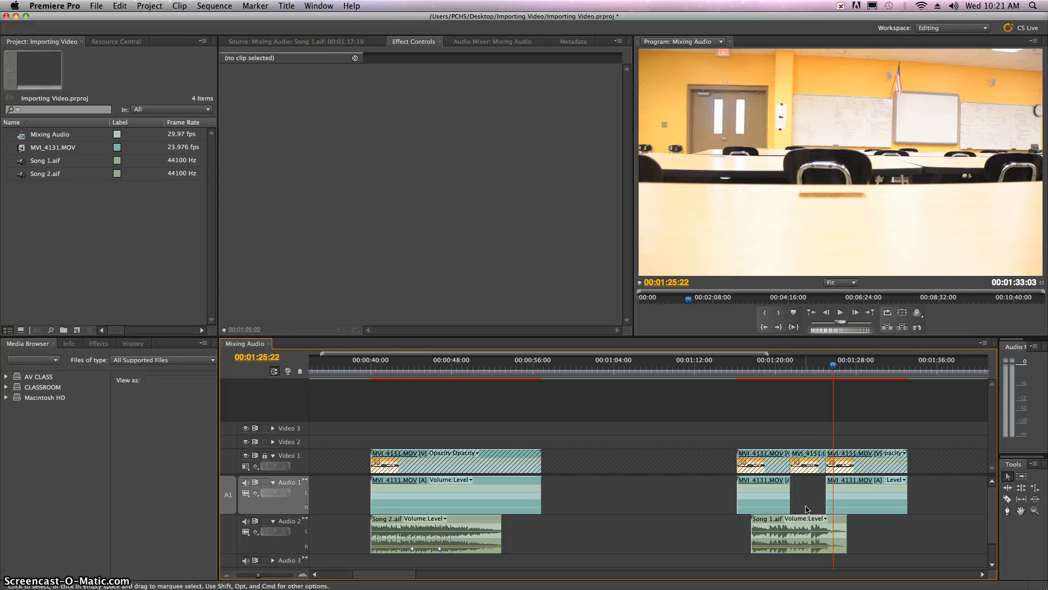
{"action": "left_click", "coordinate": [817, 372]}
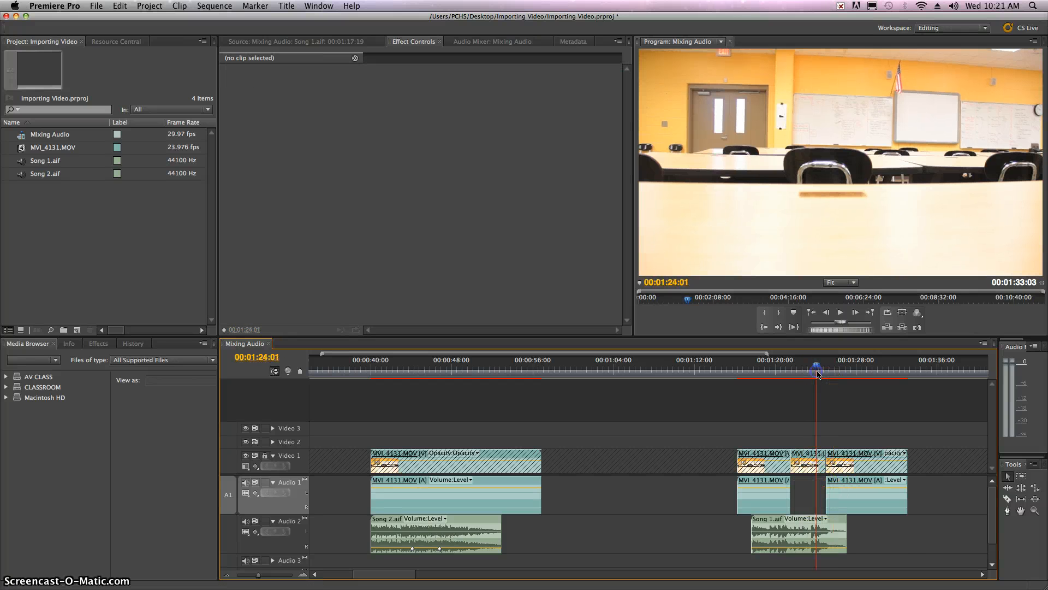
{"action": "key", "text": "space"}
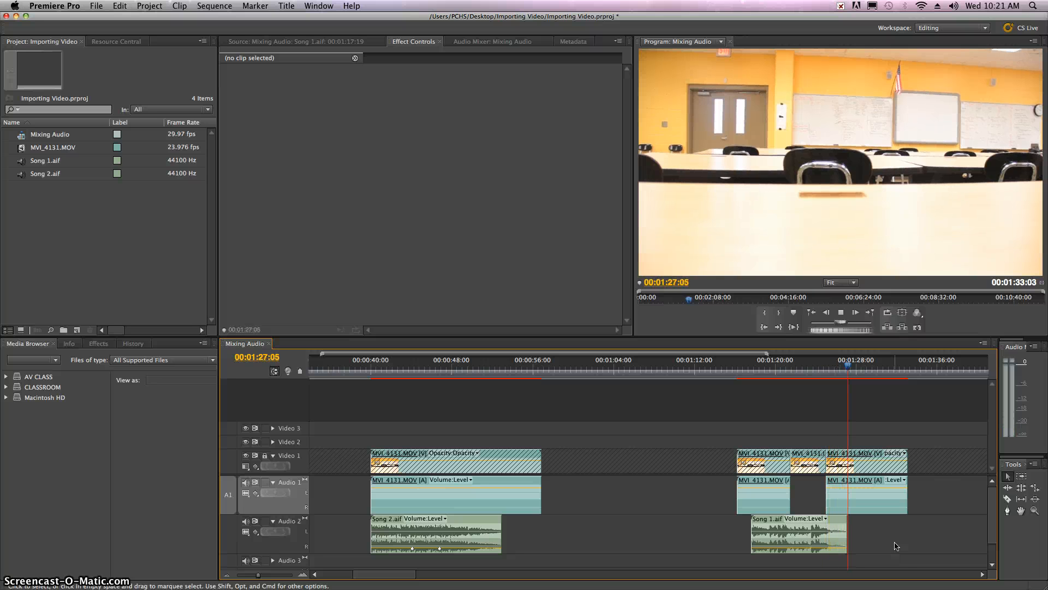
{"action": "key", "text": "space"}
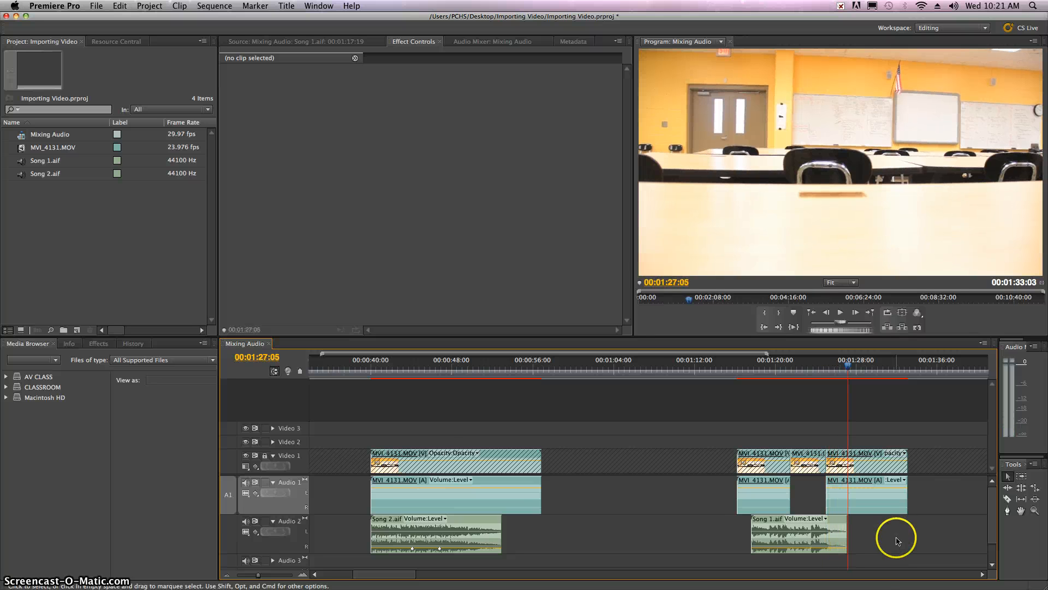
Add four volume keyframes to the second Song 1.aif clip with the Pen tool, one pair at about 1:21 and one at about 1:25
{"action": "left_click", "coordinate": [1008, 512]}
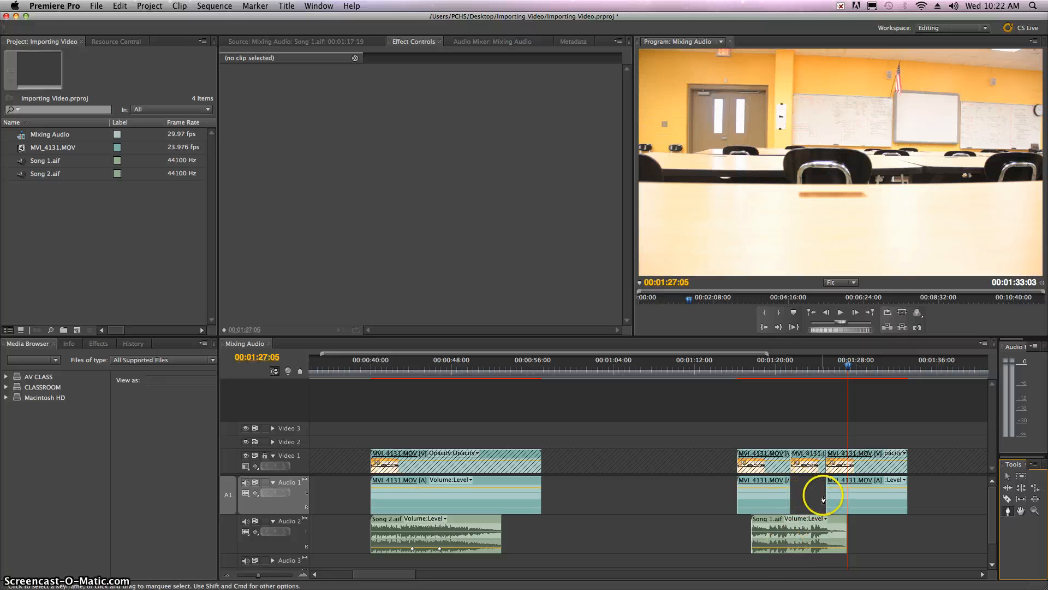
{"action": "left_click", "coordinate": [786, 550]}
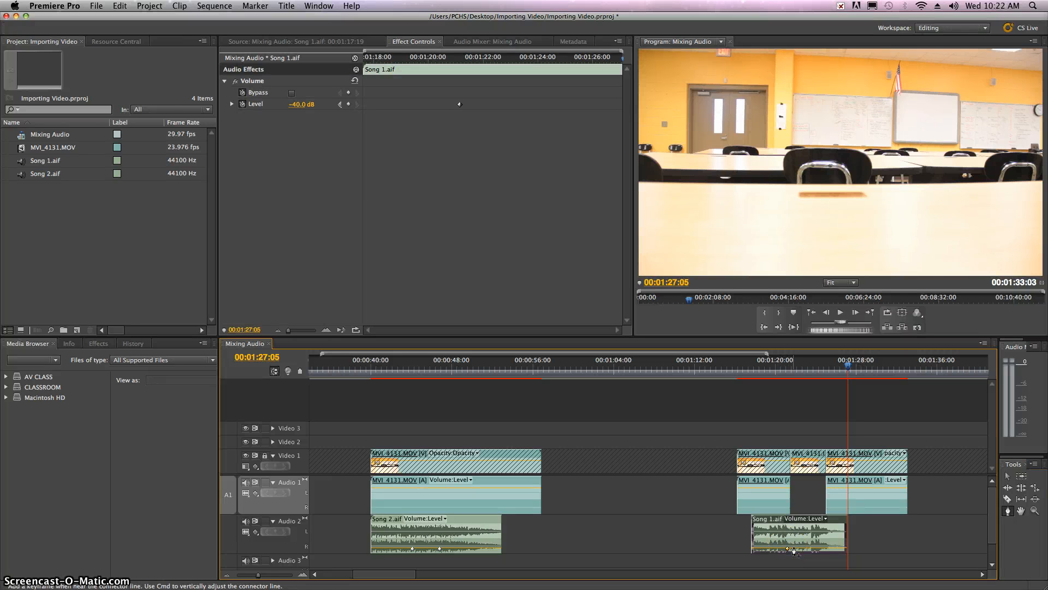
{"action": "left_click", "coordinate": [794, 547]}
{"action": "left_click", "coordinate": [830, 549]}
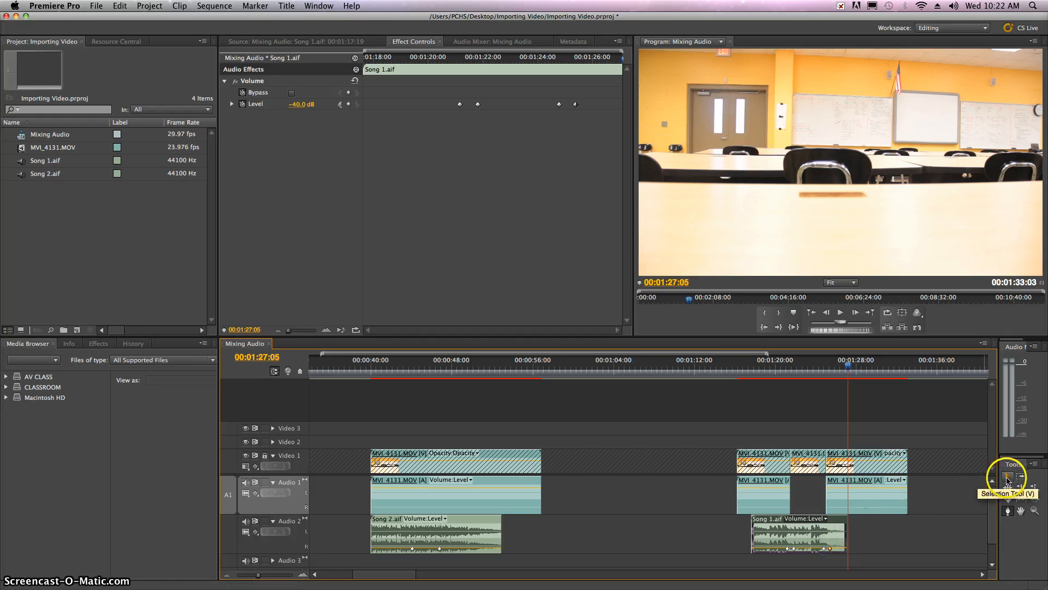
{"action": "left_click", "coordinate": [1008, 479]}
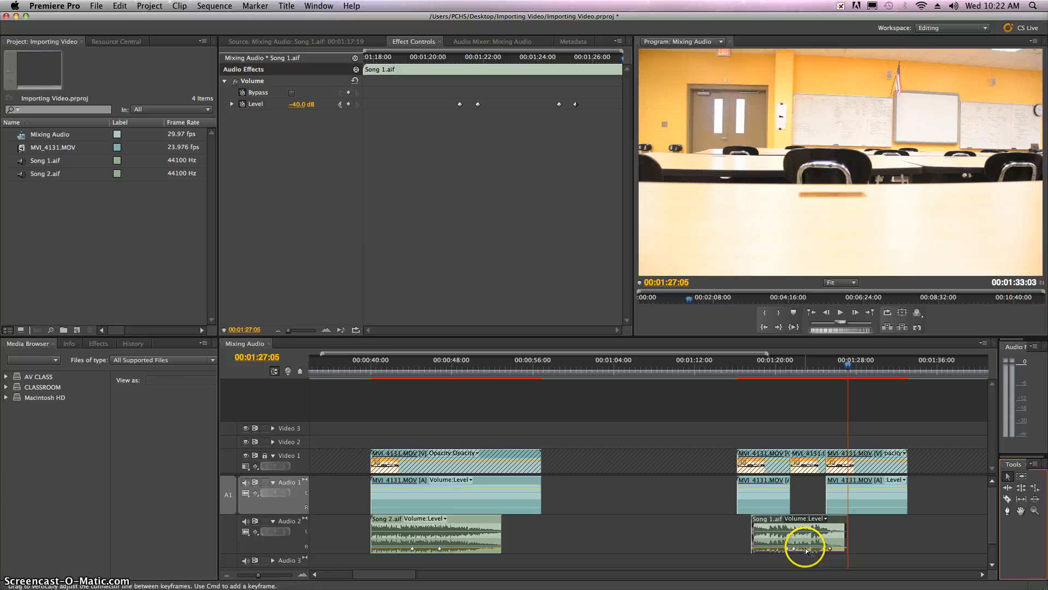
Raise Song 1.aif's volume line between the two inner keyframes and play the mix from about 1:17
{"action": "left_click", "coordinate": [807, 548]}
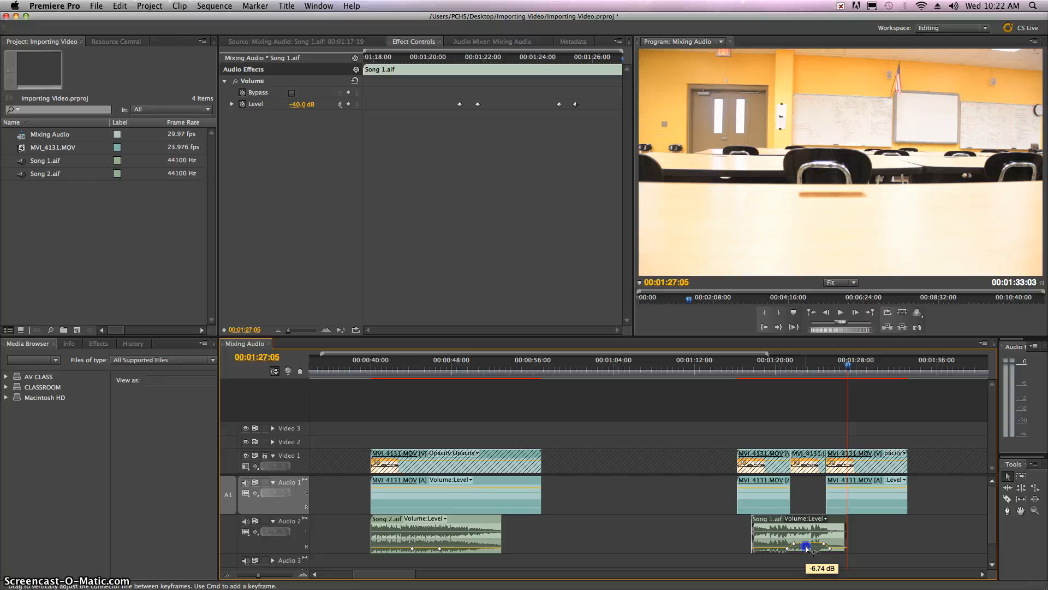
{"action": "left_click", "coordinate": [766, 546]}
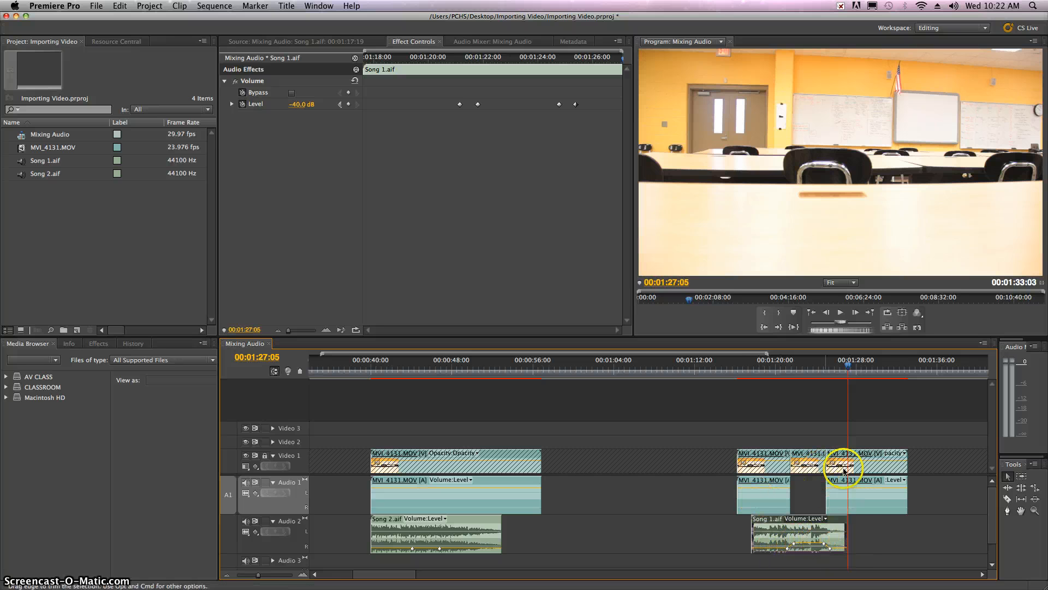
{"action": "left_click", "coordinate": [748, 371]}
{"action": "key", "text": "space"}
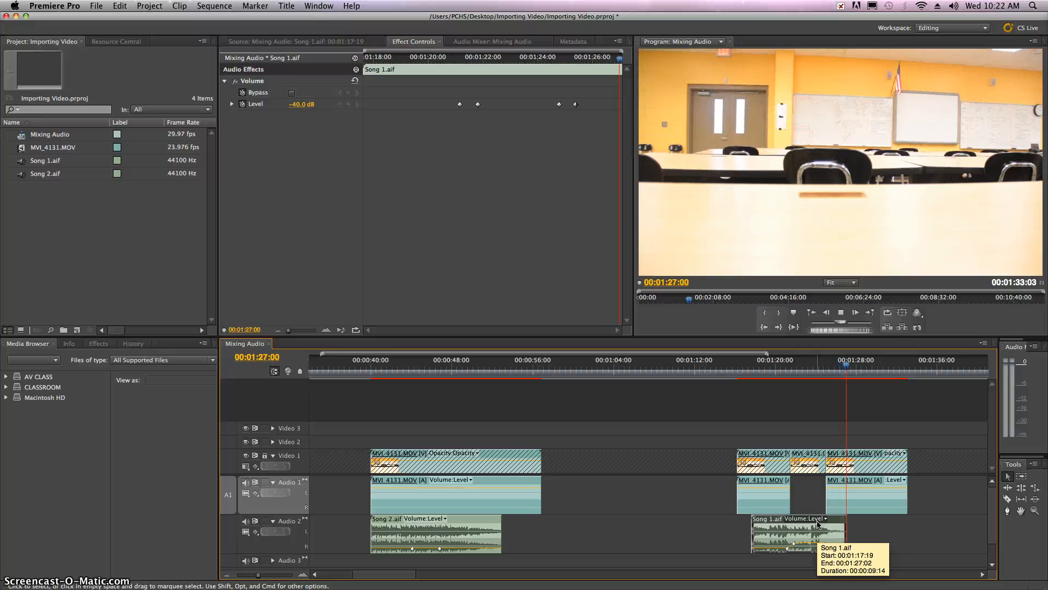
{"action": "key", "text": "space"}
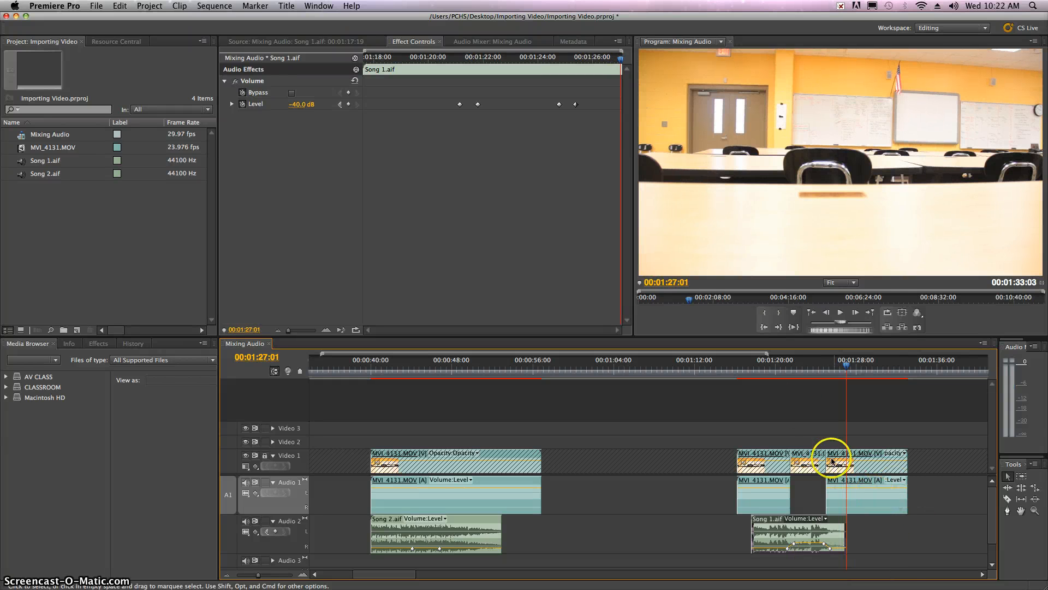
Review the sequence by selecting in turn the third overlapping group, the second group, the standalone Song 1.aif and the first video clip's audio
{"action": "left_click_drag", "start_coordinate": [684, 416], "coordinate": [928, 570]}
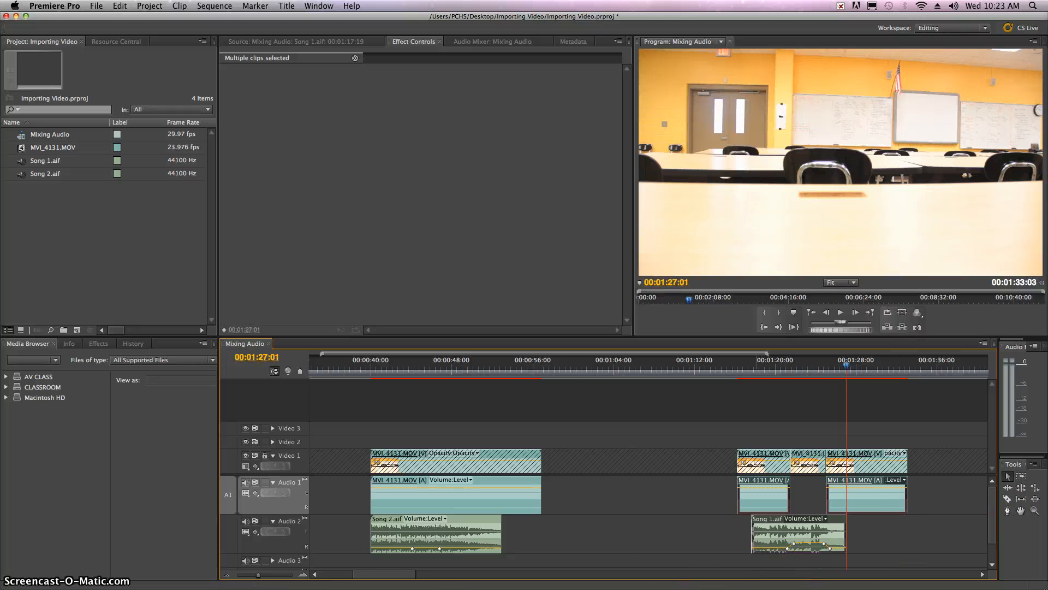
{"action": "left_click_drag", "start_coordinate": [399, 574], "coordinate": [383, 573]}
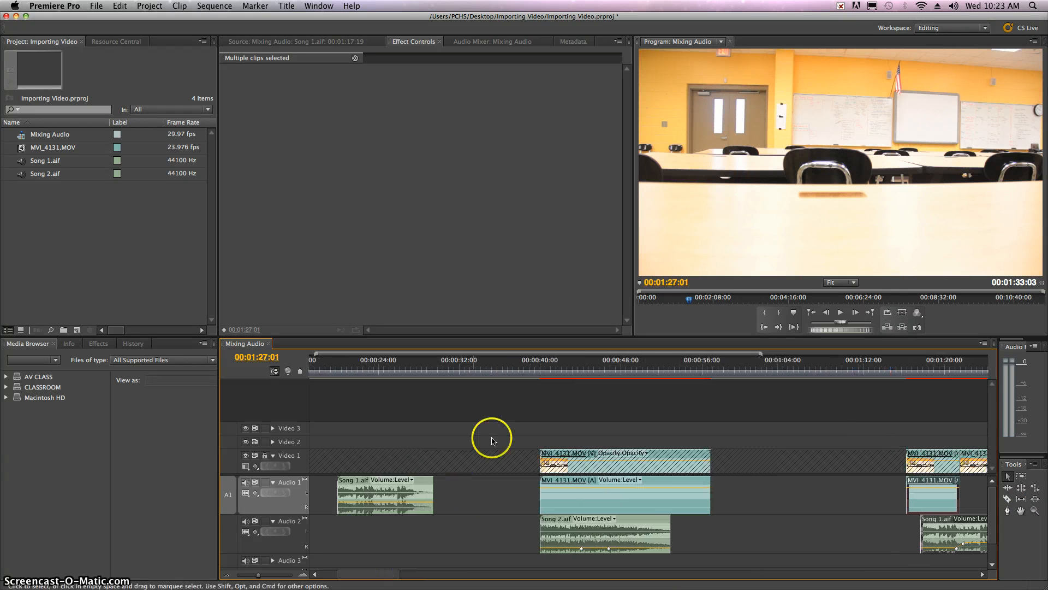
{"action": "left_click_drag", "start_coordinate": [507, 424], "coordinate": [752, 569]}
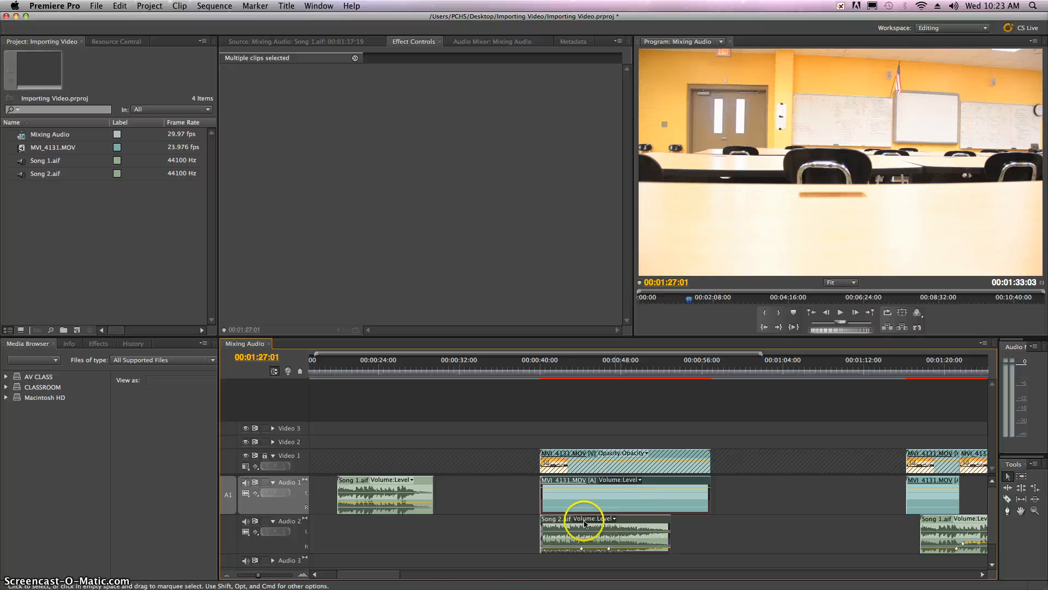
{"action": "left_click_drag", "start_coordinate": [391, 575], "coordinate": [368, 576]}
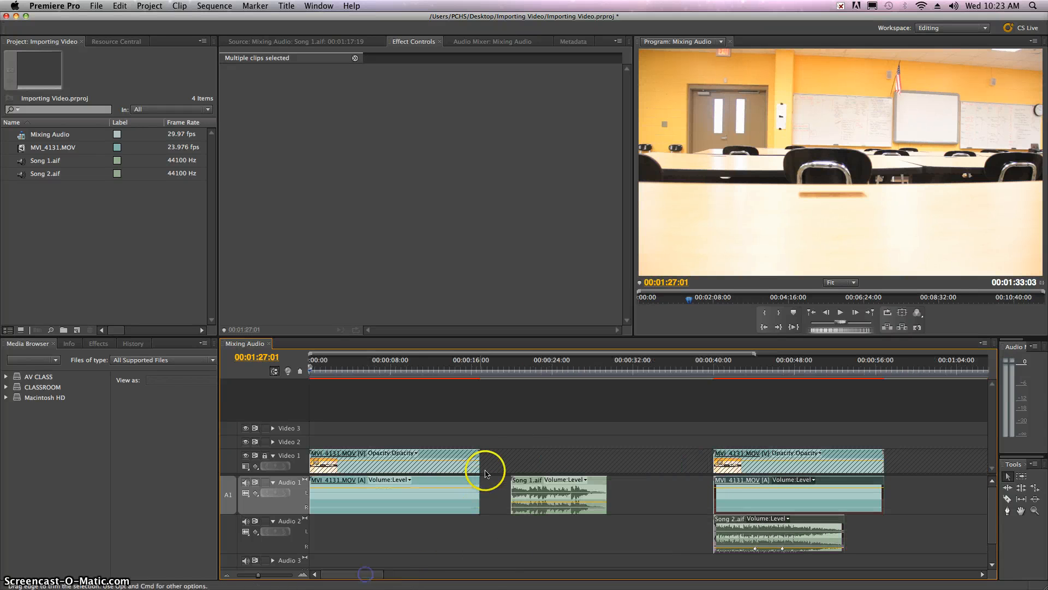
{"action": "left_click_drag", "start_coordinate": [506, 451], "coordinate": [628, 546]}
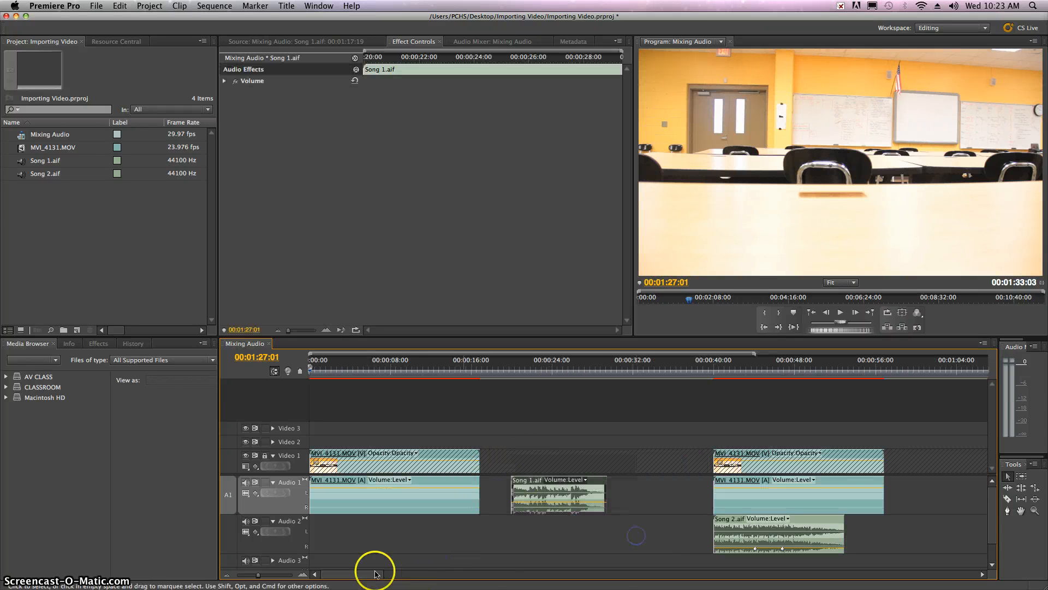
{"action": "left_click_drag", "start_coordinate": [463, 430], "coordinate": [369, 579]}
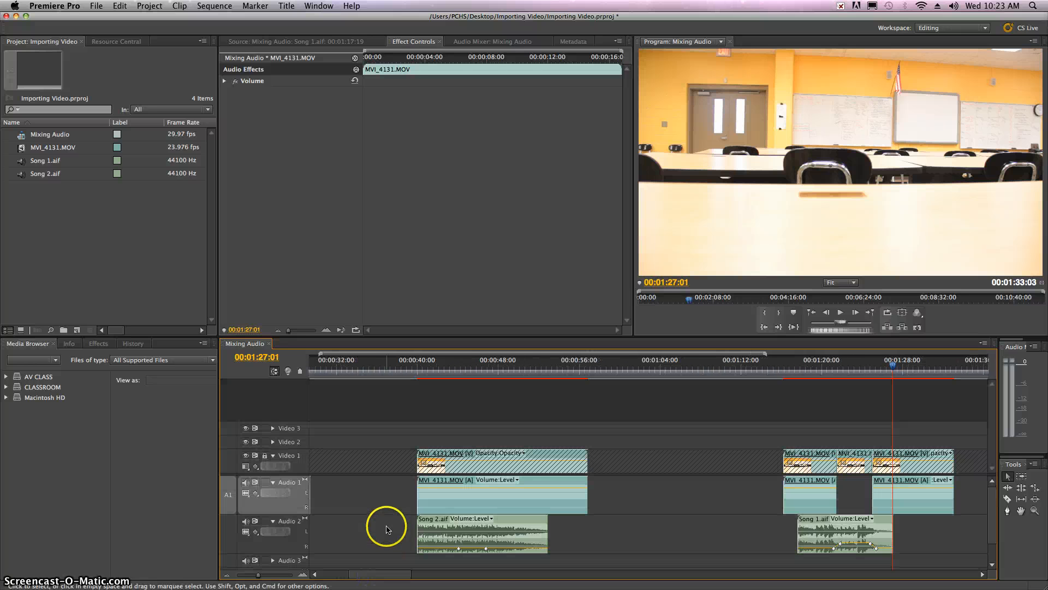